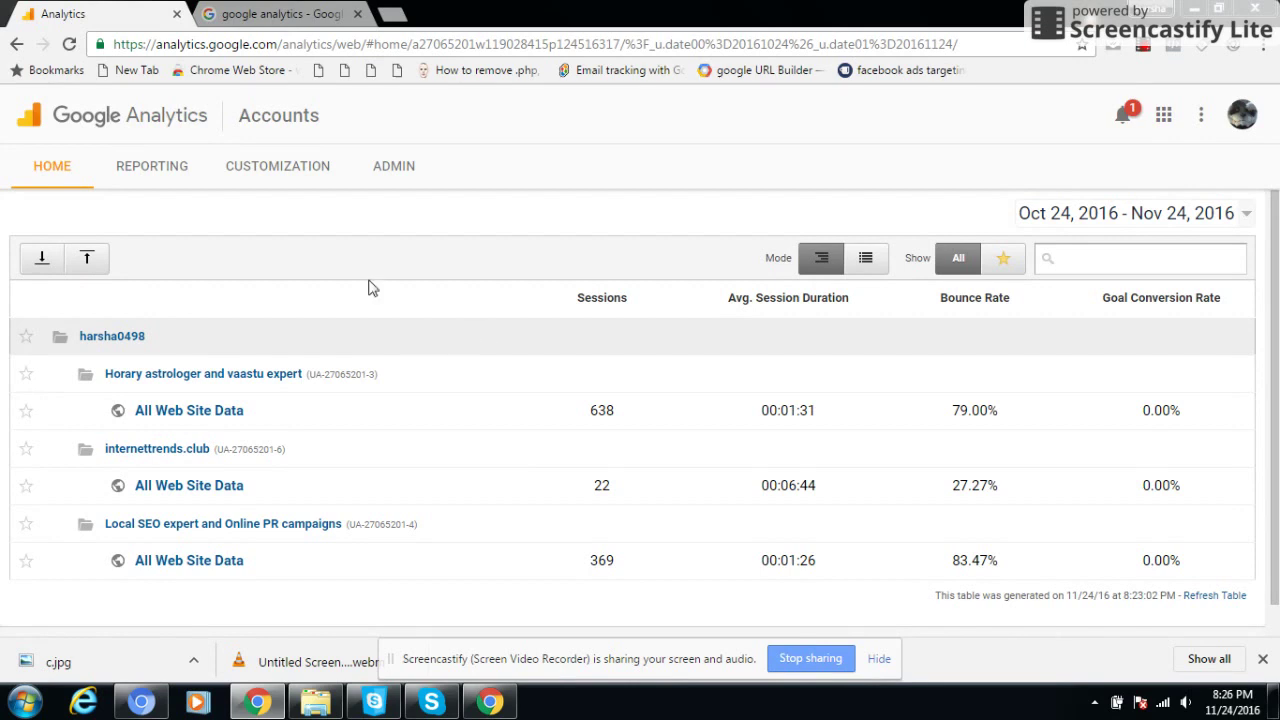
Step: Open the "All Web Site Data" reports of the Horary astrologer and vaastu expert property
click(285, 14)
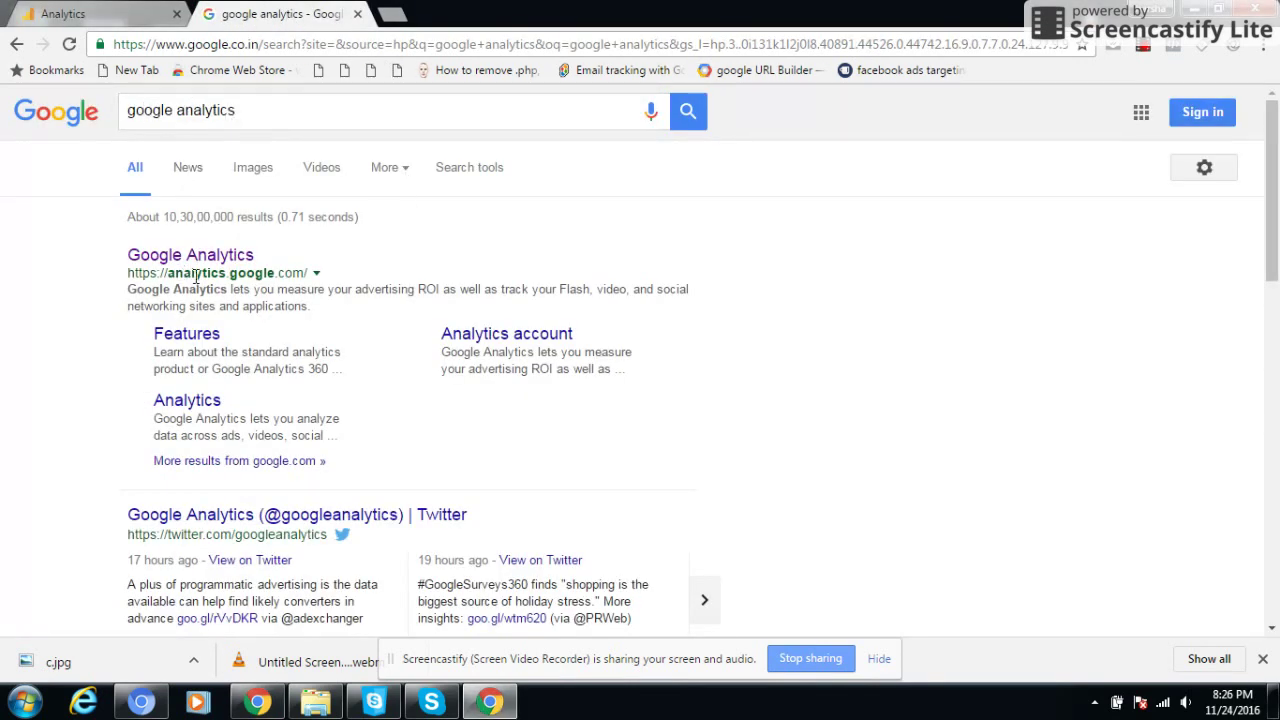
click(131, 10)
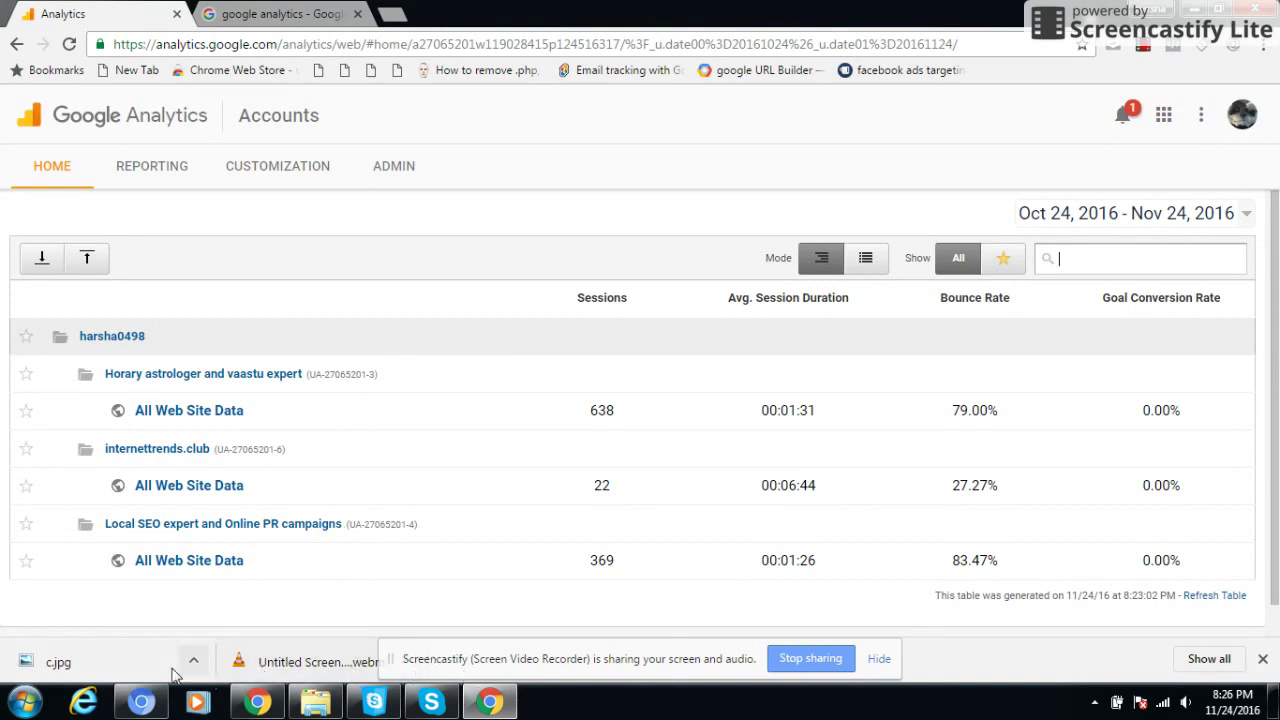
click(198, 412)
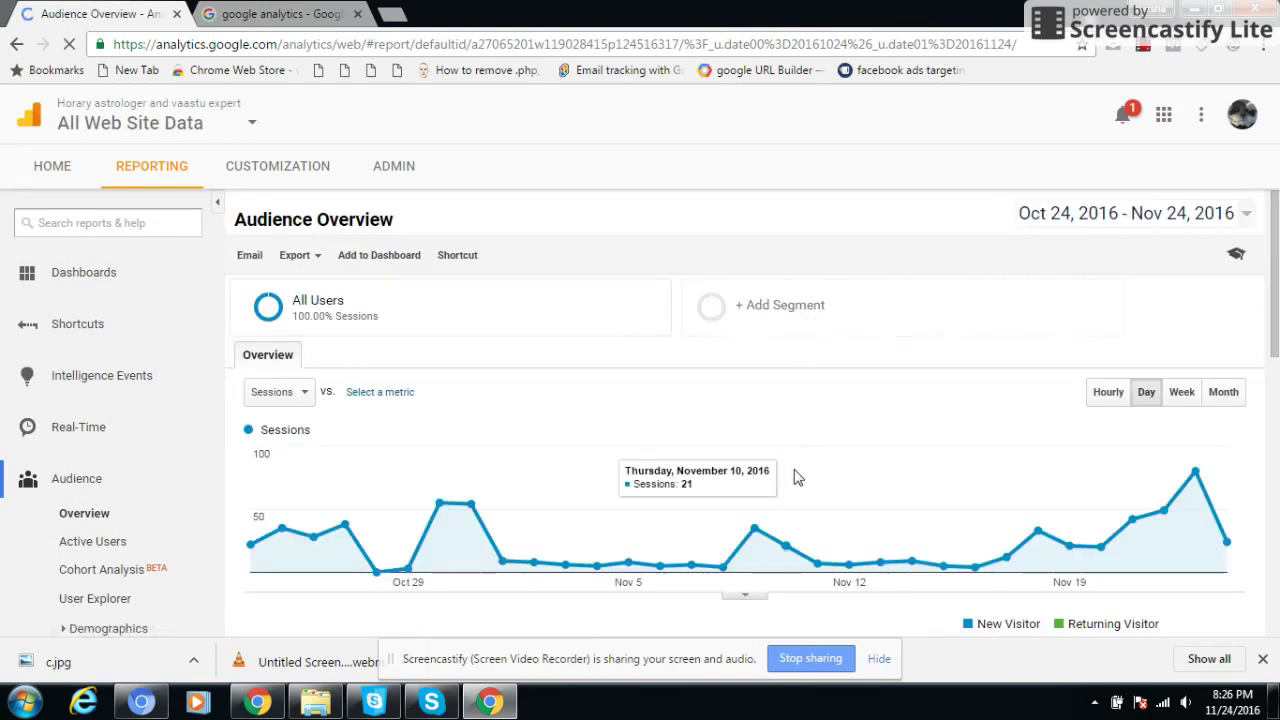
Step: Look through the preset date ranges available for the Audience Overview report, keeping the current range
click(1166, 214)
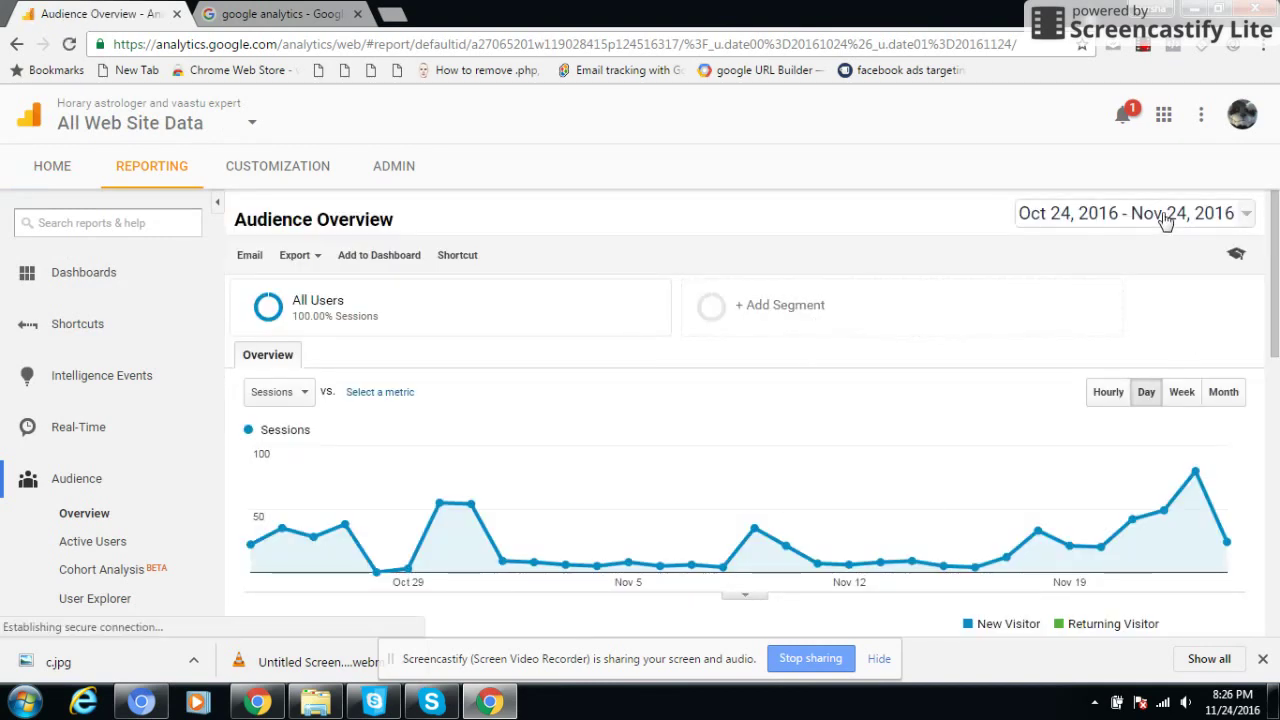
click(1146, 250)
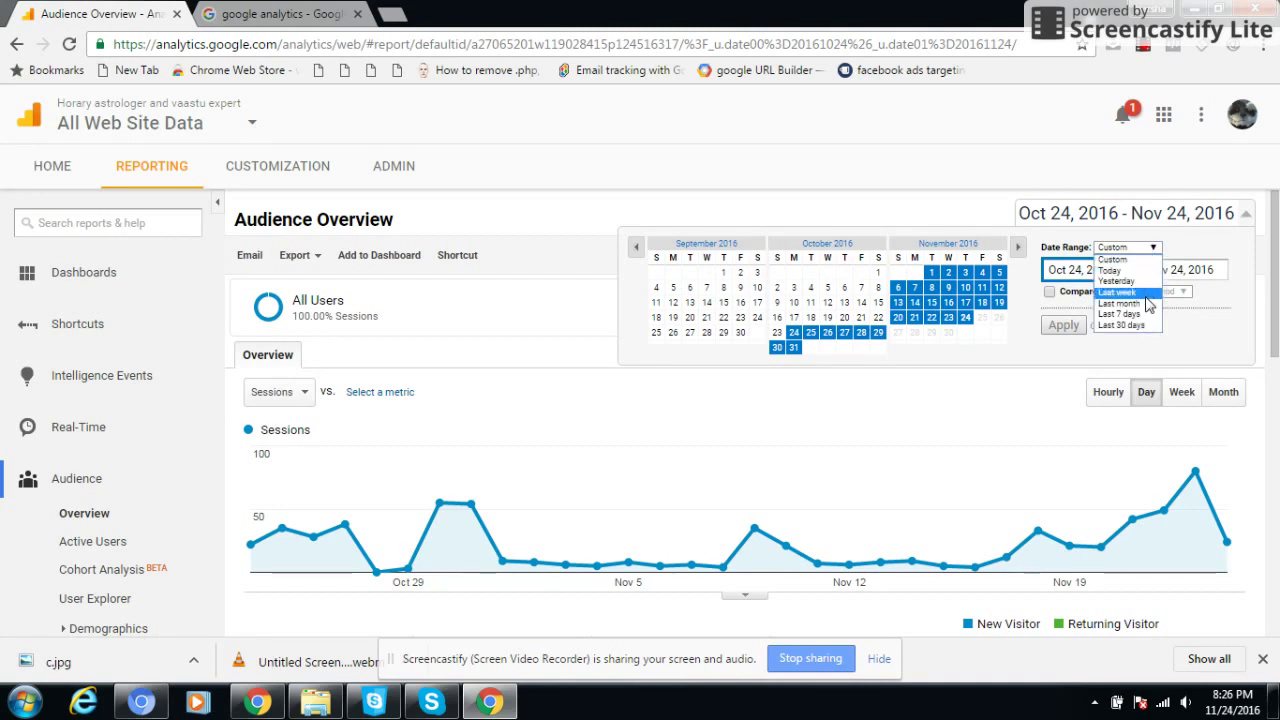
click(1208, 337)
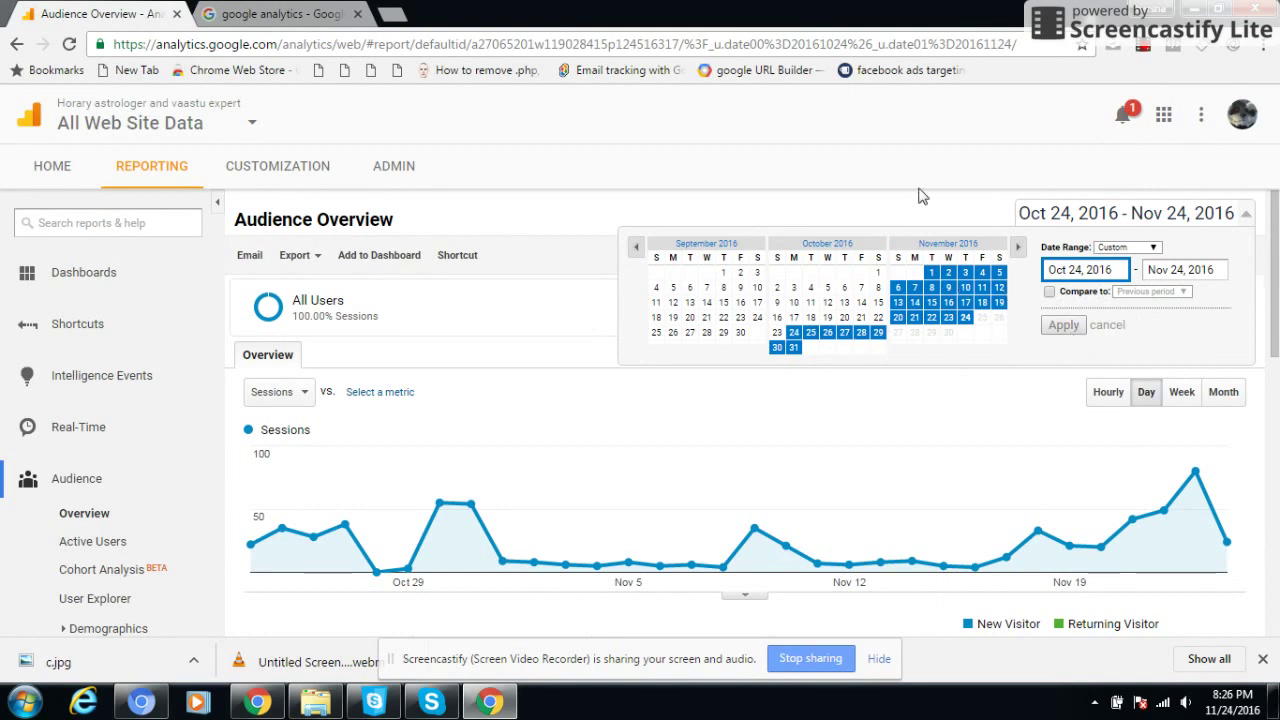
click(916, 110)
Step: Review the Audience Overview's session metrics, visitor chart and language breakdown
scroll(898, 222, down, 2)
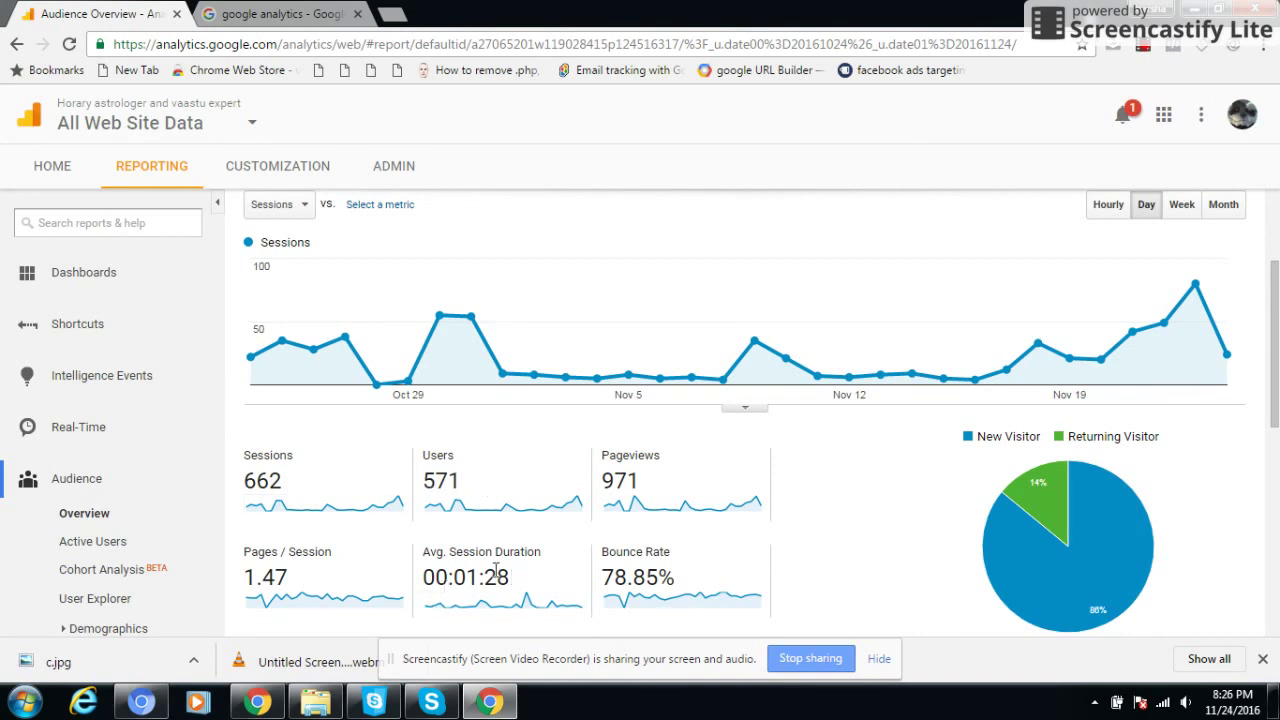
scroll(505, 578, down, 5)
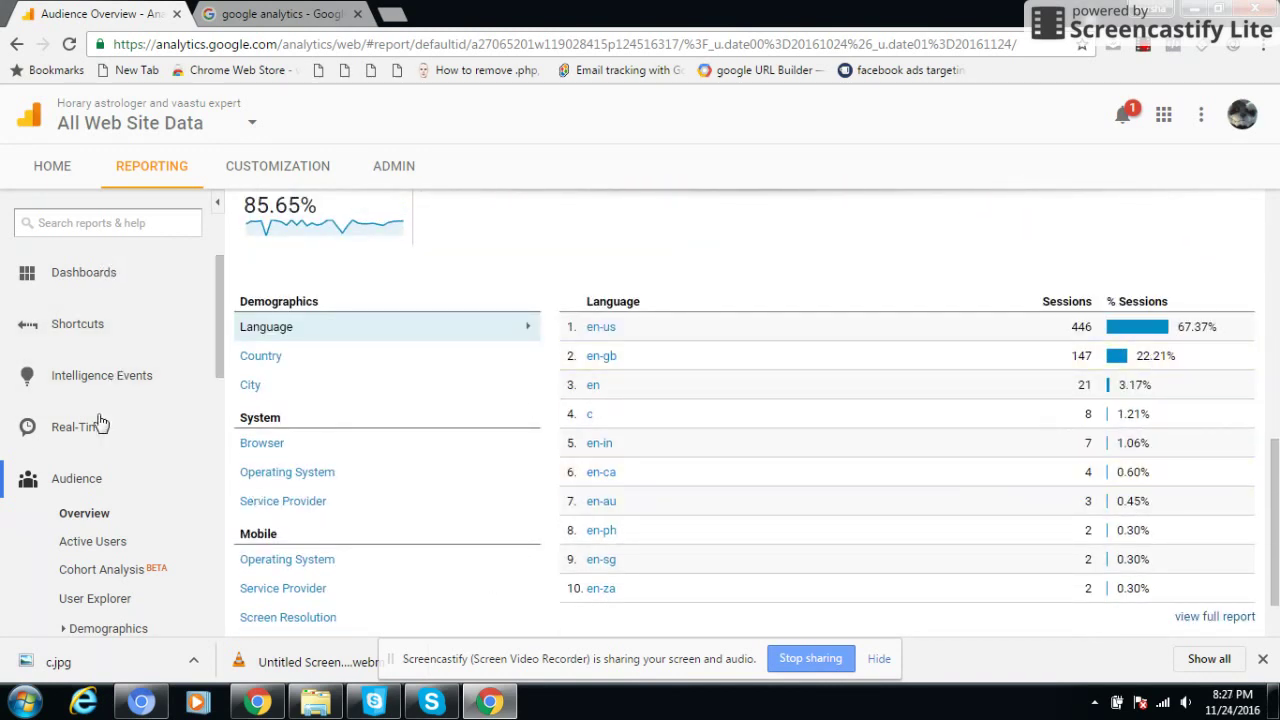
click(96, 484)
click(96, 488)
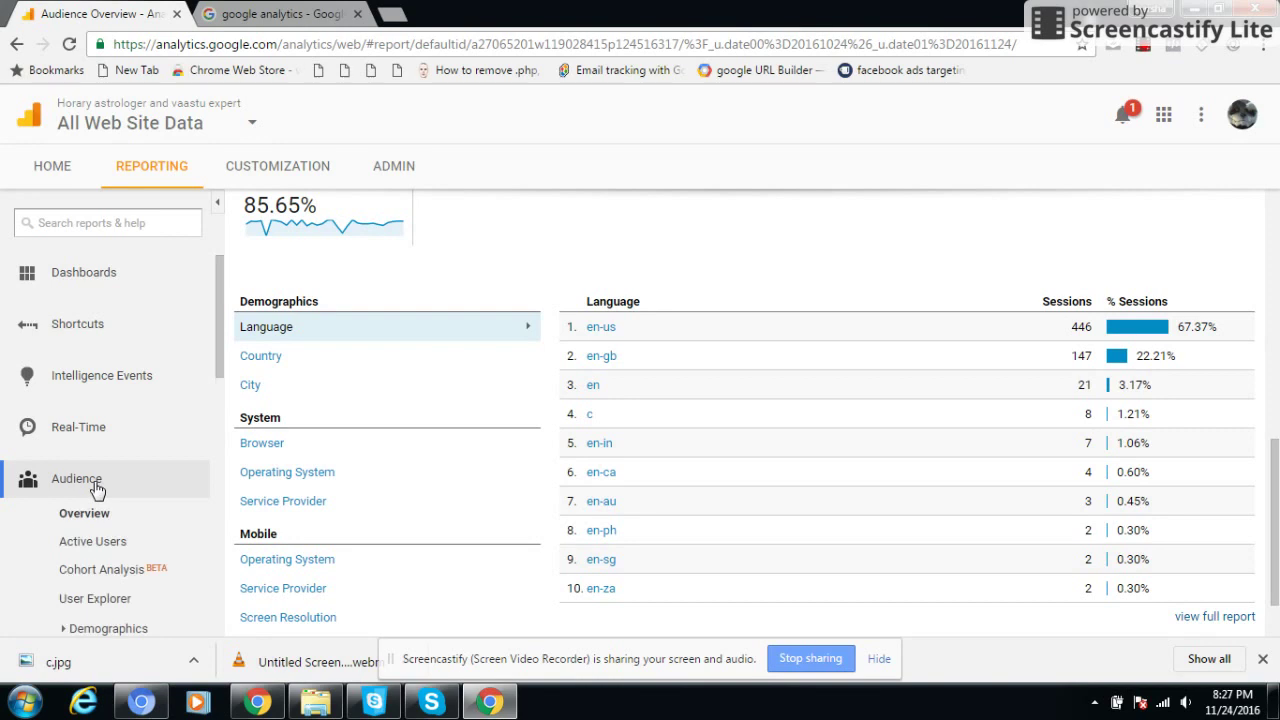
Step: Break down the Audience Overview's sessions by country and open the full country report
click(89, 510)
scroll(354, 423, down, 4)
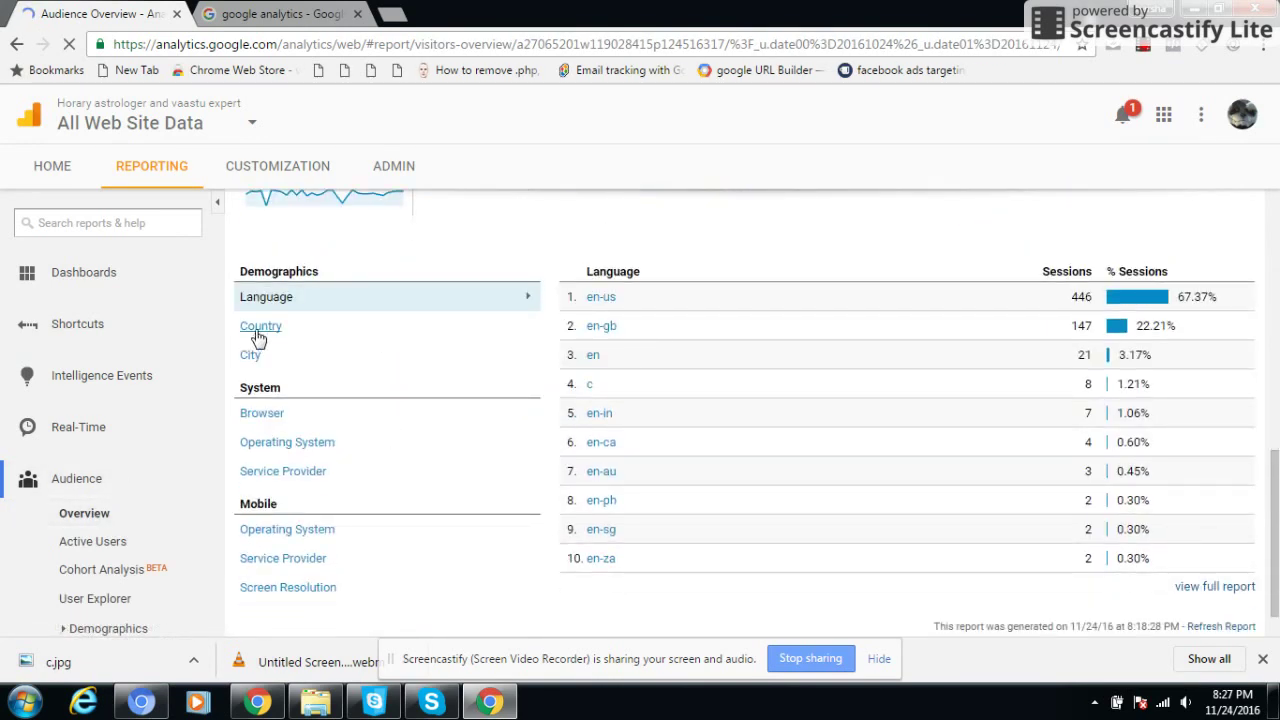
click(258, 338)
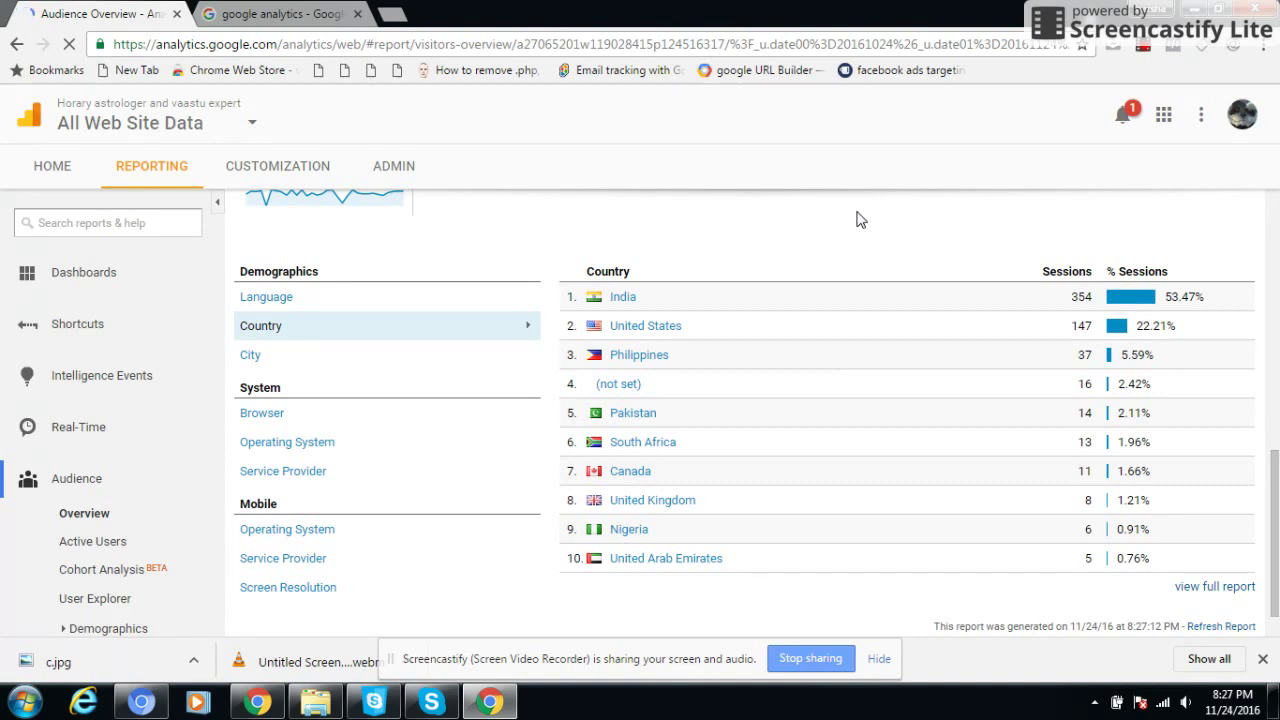
drag(1275, 551, 1275, 570)
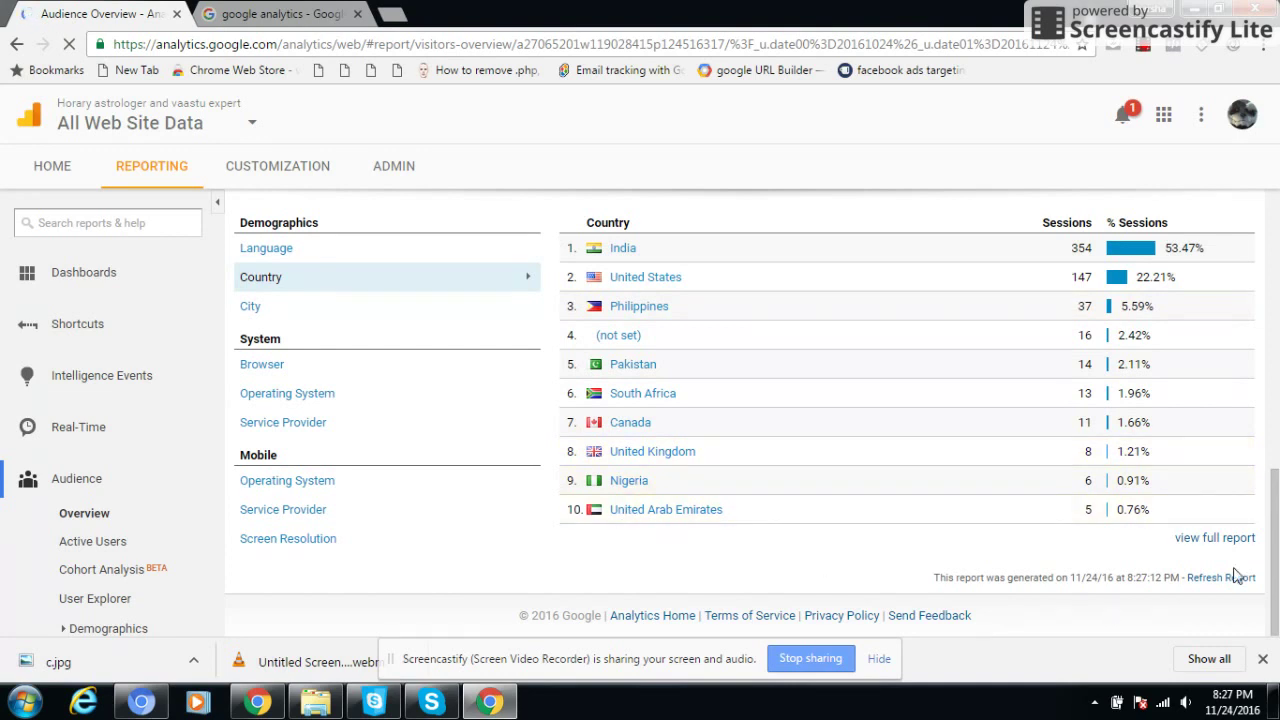
click(1218, 537)
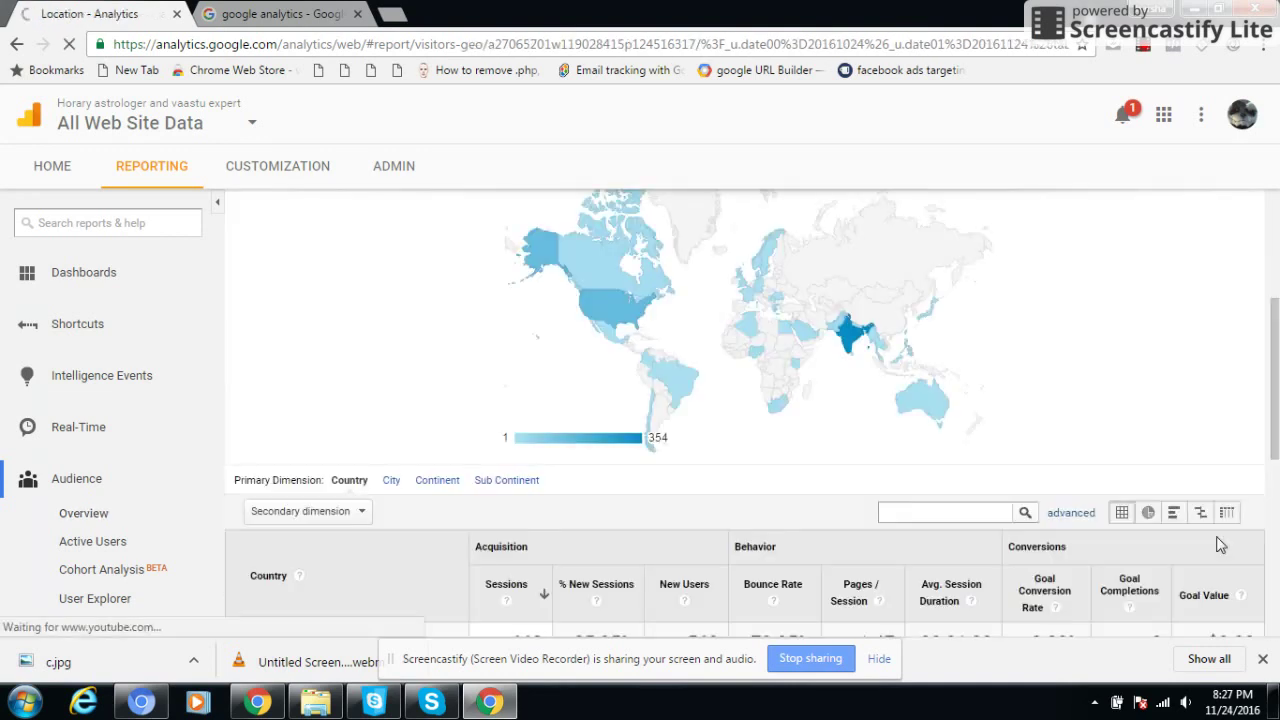
Step: Set the country table in the Location report to show 500 rows
scroll(750, 417, up, 1)
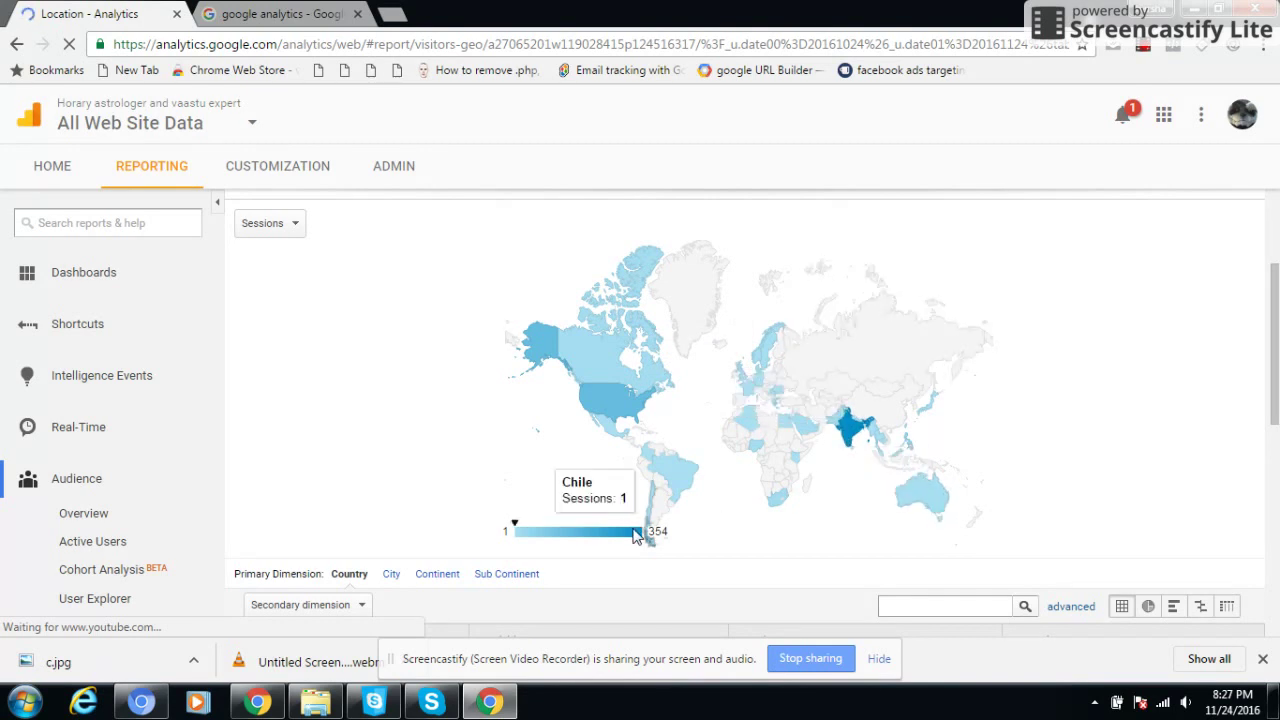
scroll(1052, 513, down, 7)
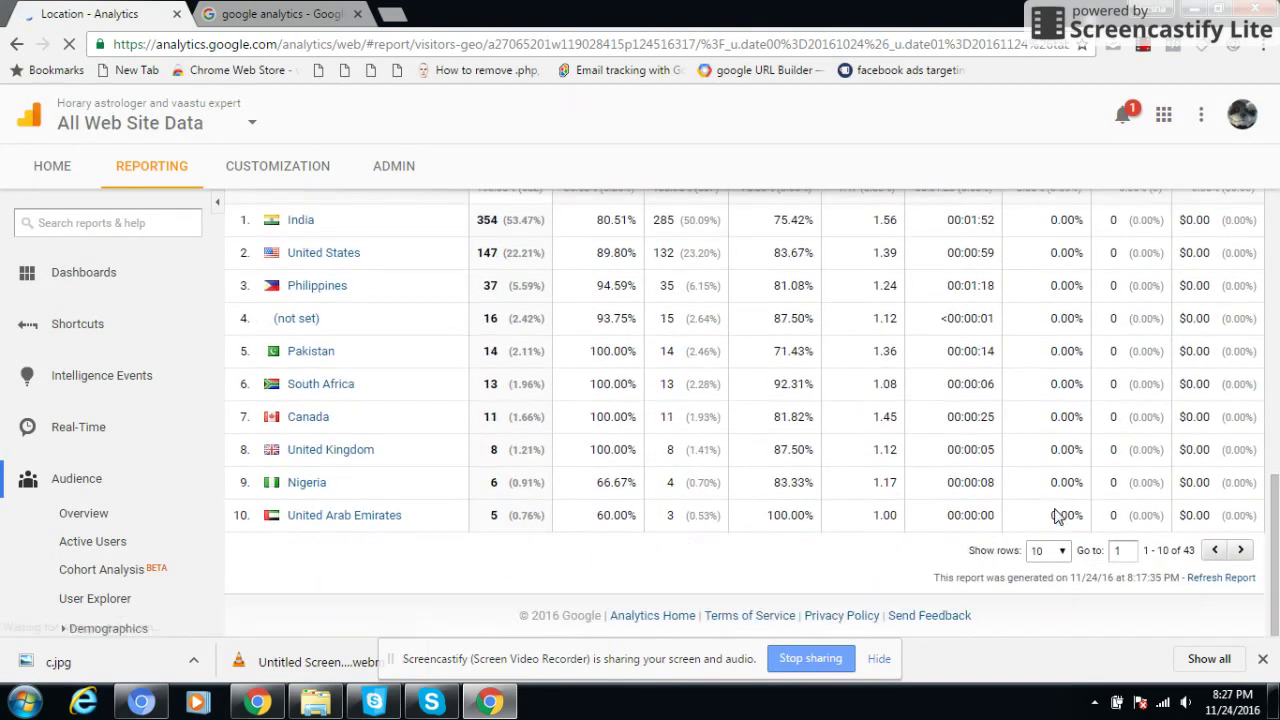
scroll(1080, 500, up, 2)
scroll(1220, 630, down, 2)
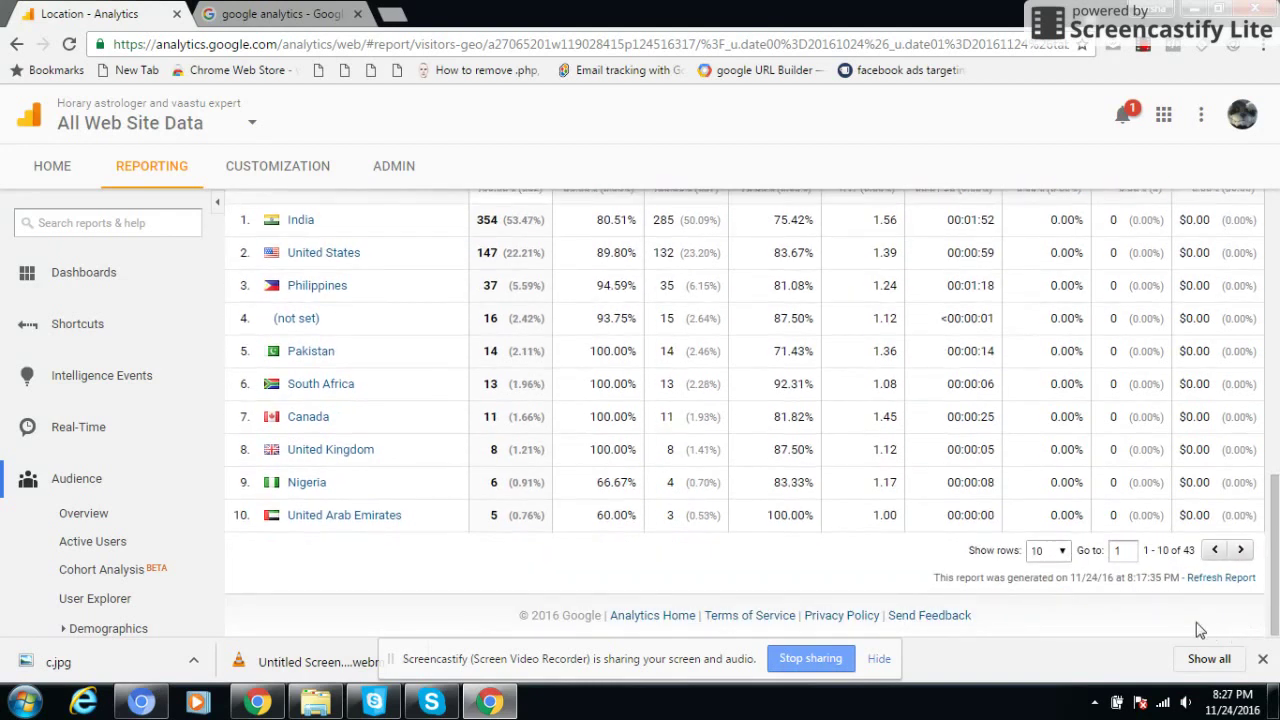
click(1043, 552)
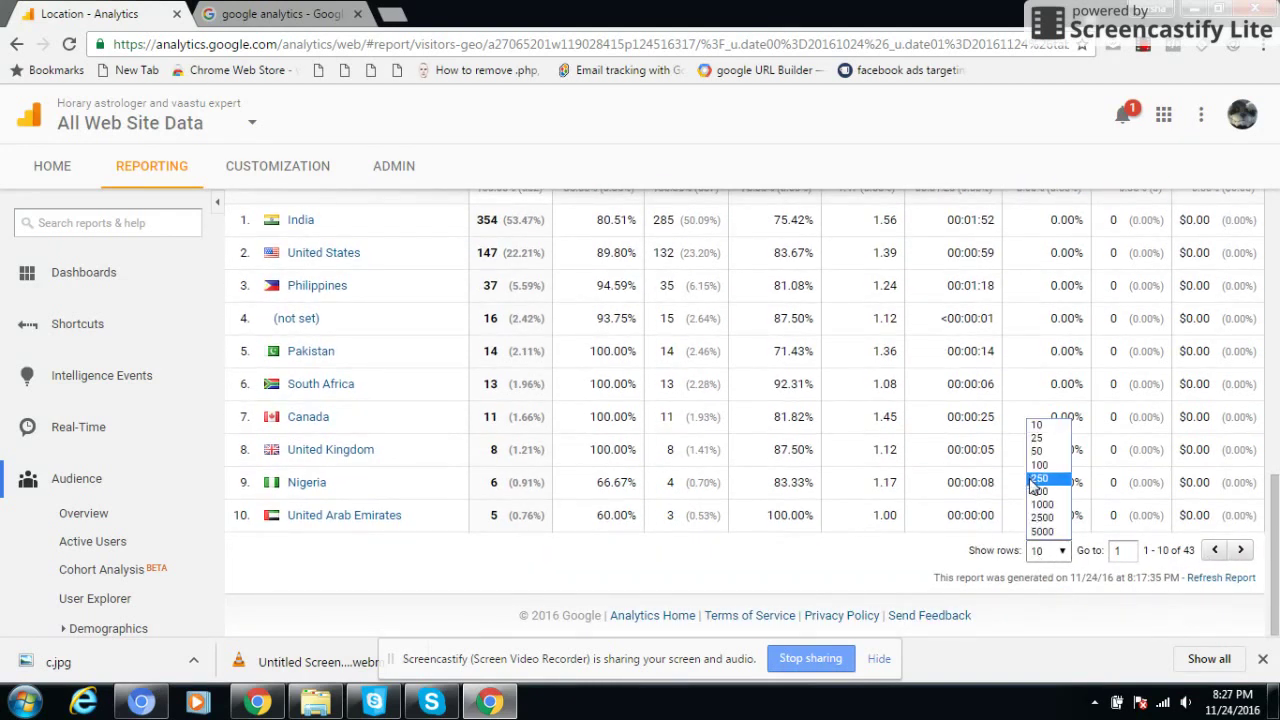
click(1038, 479)
Step: Examine the sessions, bounce rate and session duration of each country through the end of the table
scroll(500, 372, up, 2)
scroll(423, 374, down, 2)
scroll(423, 374, up, 2)
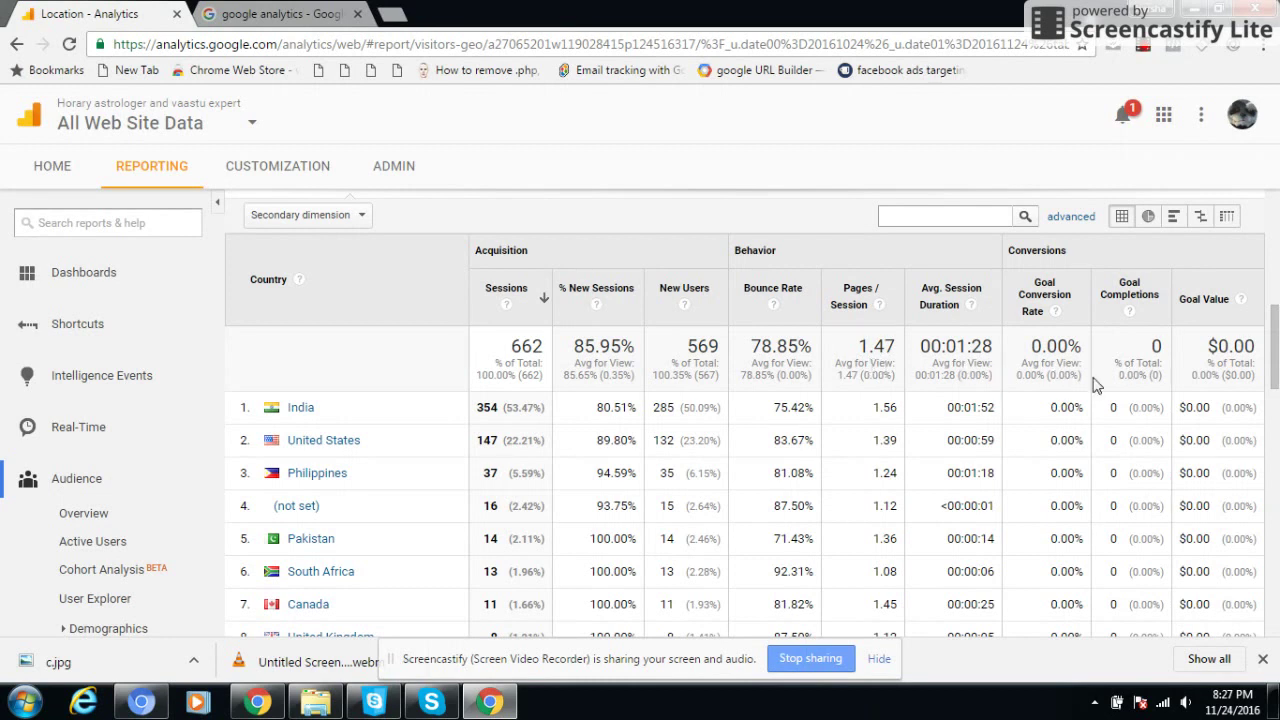
scroll(1062, 405, down, 2)
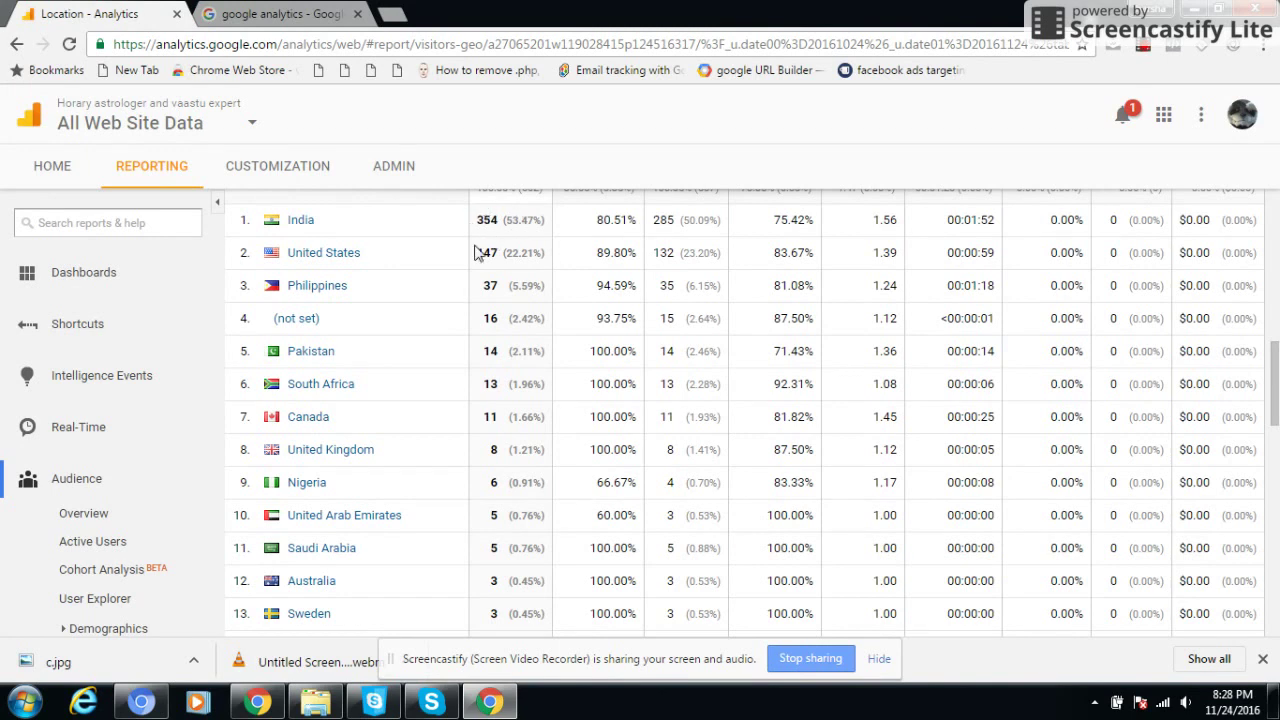
scroll(534, 343, down, 2)
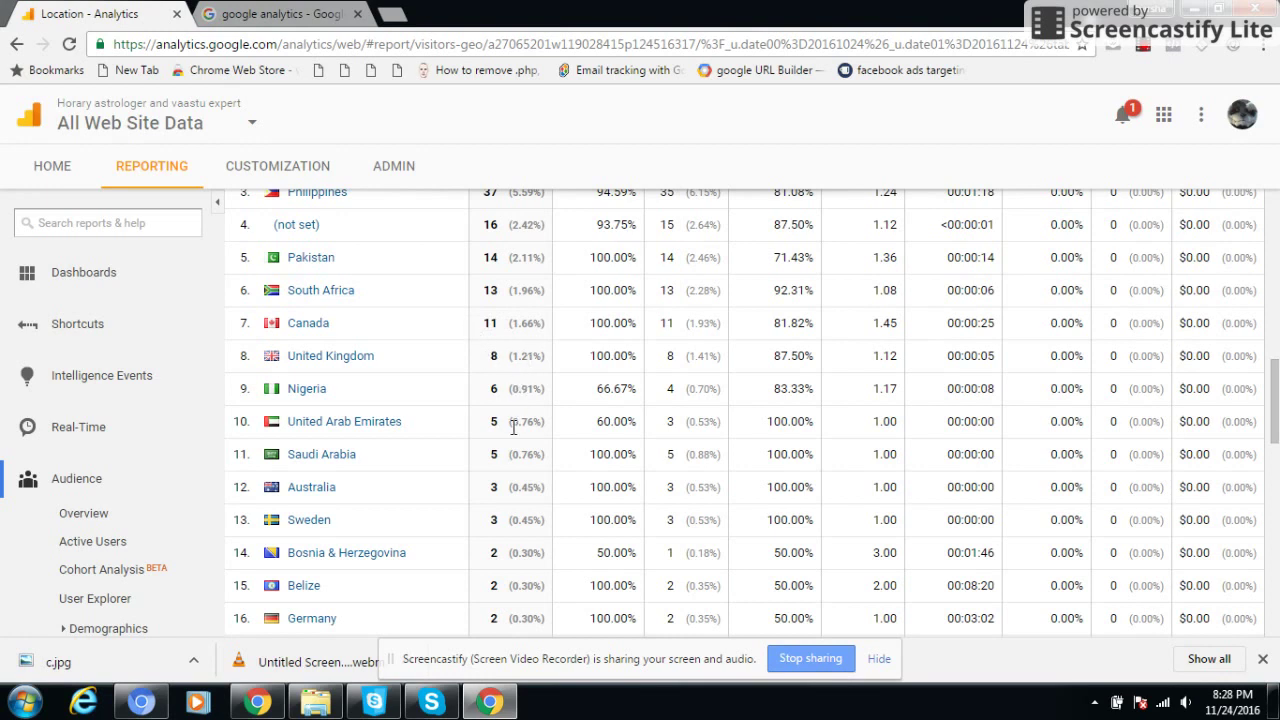
scroll(512, 476, down, 3)
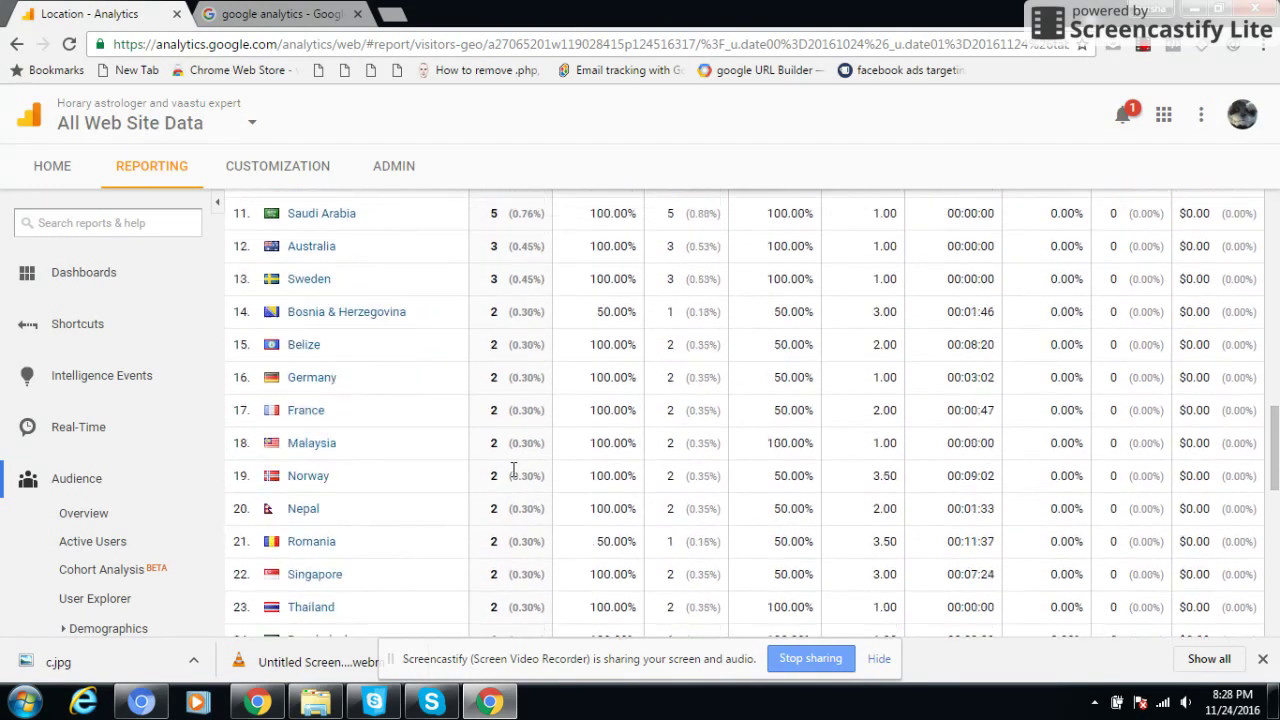
scroll(512, 470, down, 4)
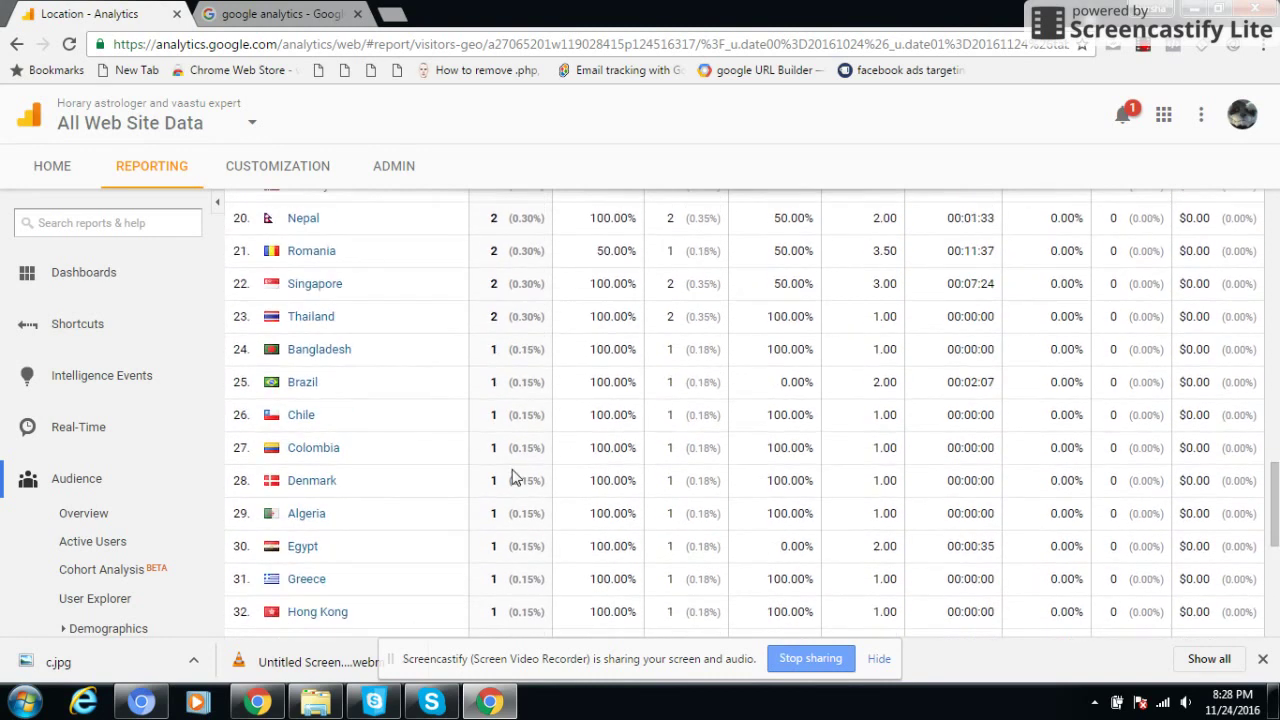
scroll(512, 476, down, 3)
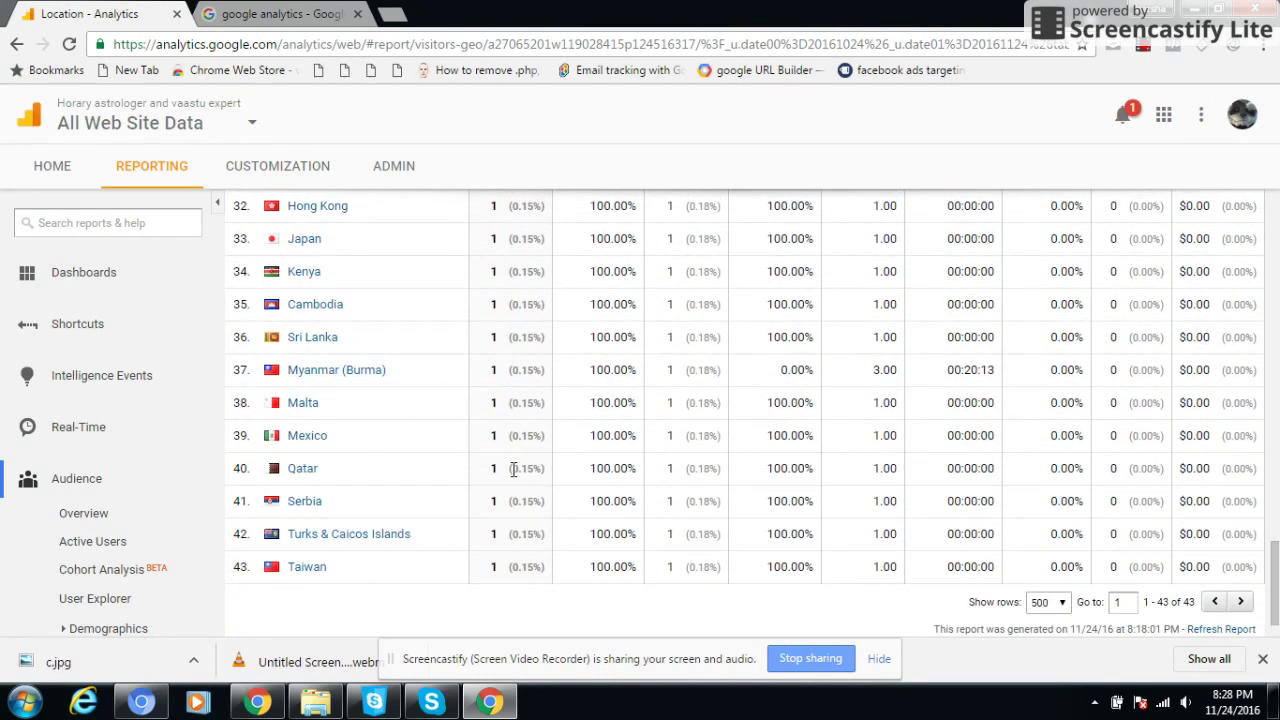
scroll(513, 468, down, 1)
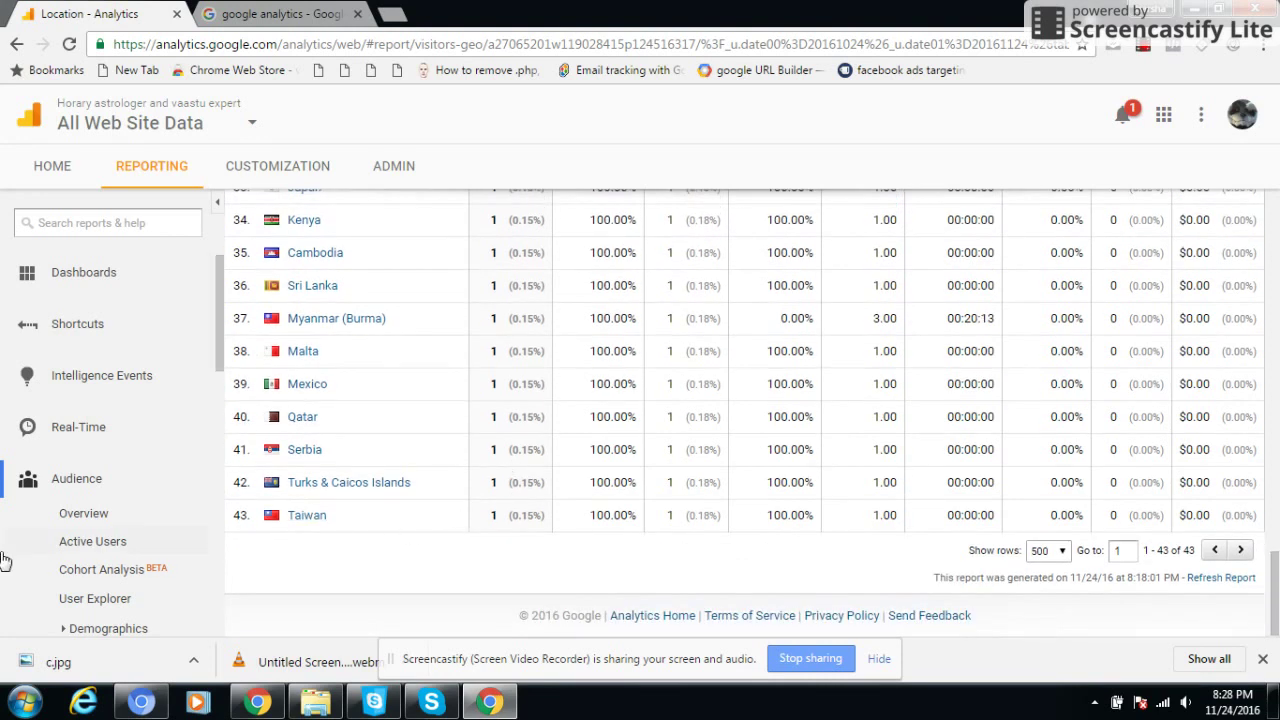
Step: Return to the Audience Overview, break down sessions by city and open the full city report
click(78, 513)
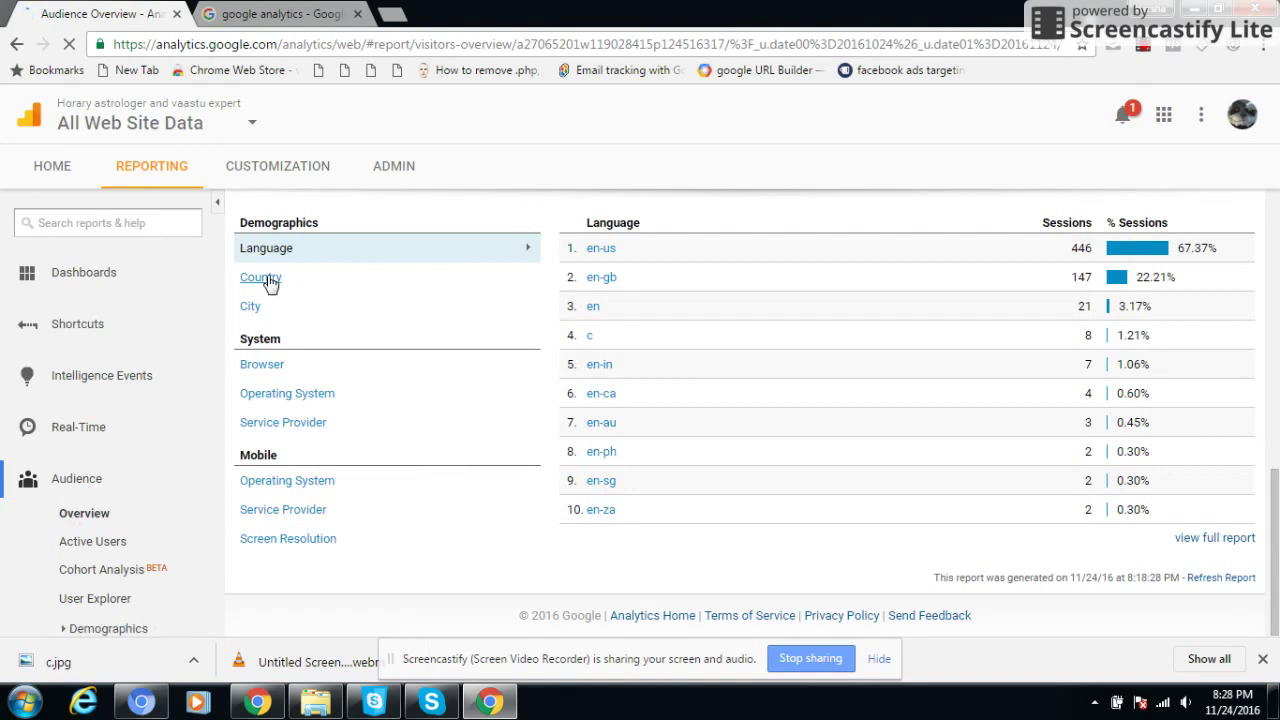
click(252, 308)
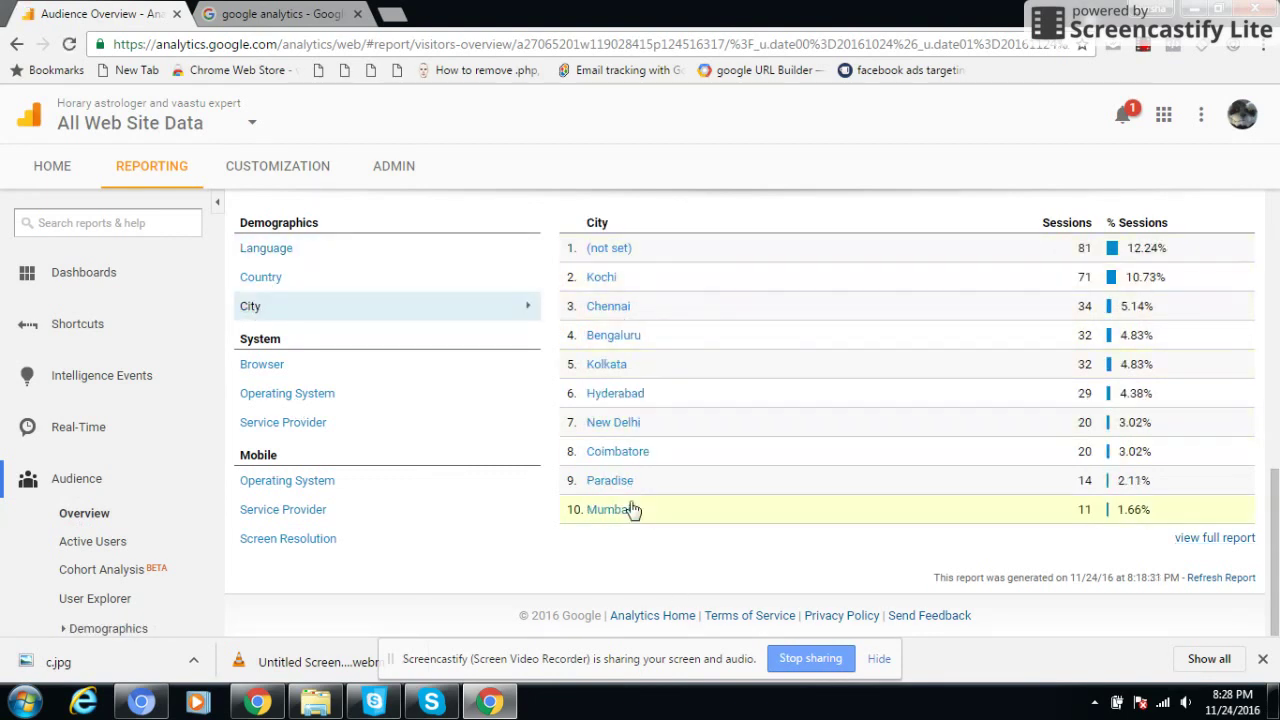
click(1192, 539)
Step: Set the city table in the Location report to show 250 rows
scroll(700, 400, down, 1)
scroll(620, 370, up, 1)
scroll(651, 400, down, 5)
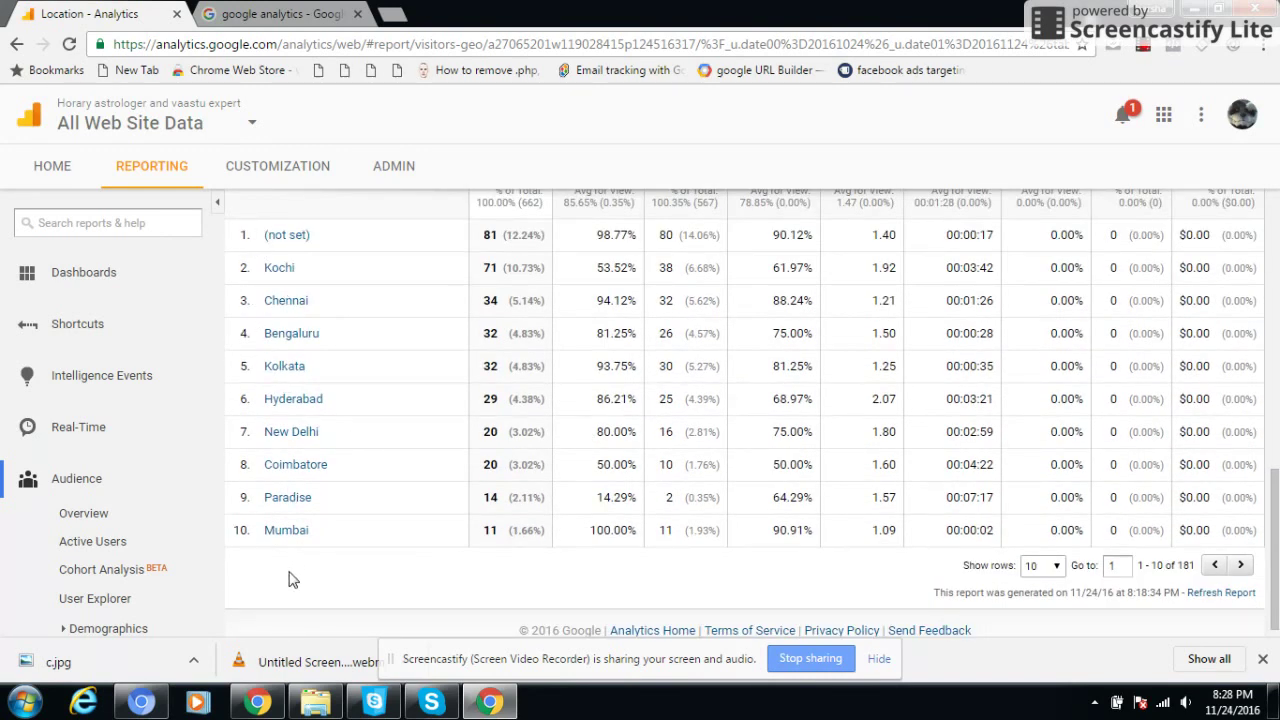
click(1043, 566)
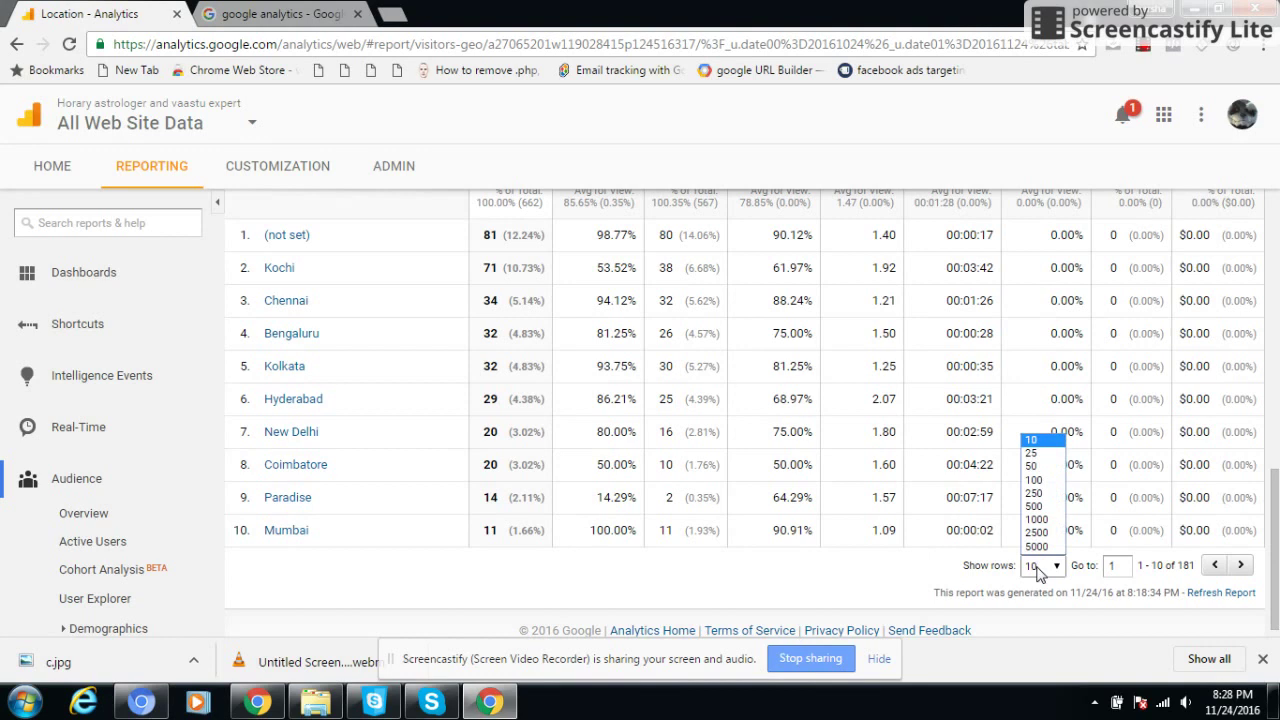
click(1040, 494)
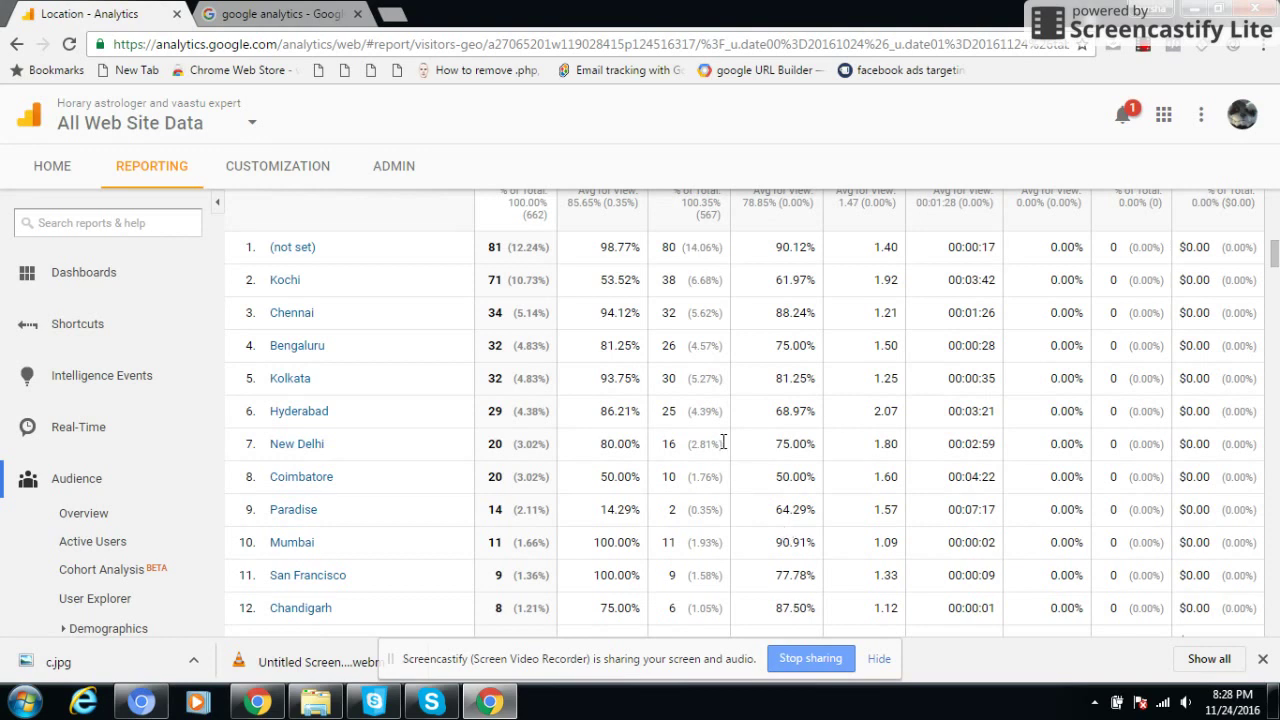
Step: Examine the sessions and engagement figures by city, including the report's map overlay and column headings
scroll(421, 306, down, 2)
scroll(423, 306, up, 2)
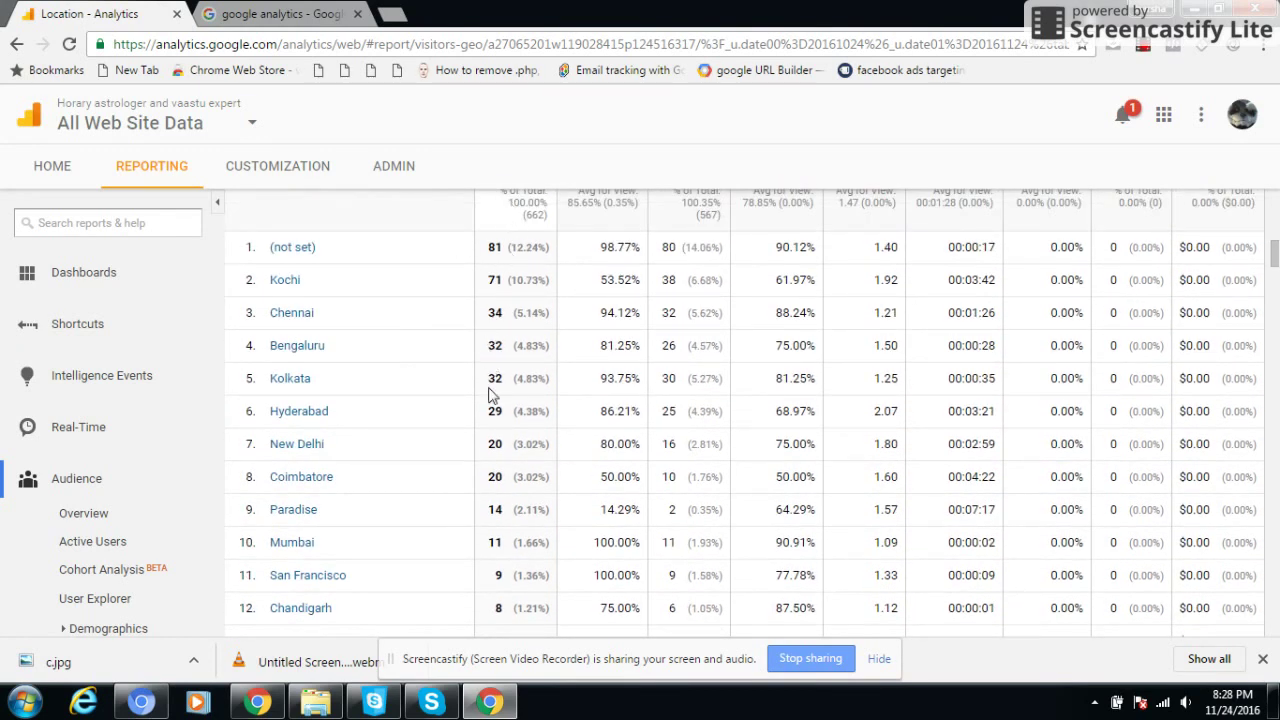
scroll(489, 403, down, 9)
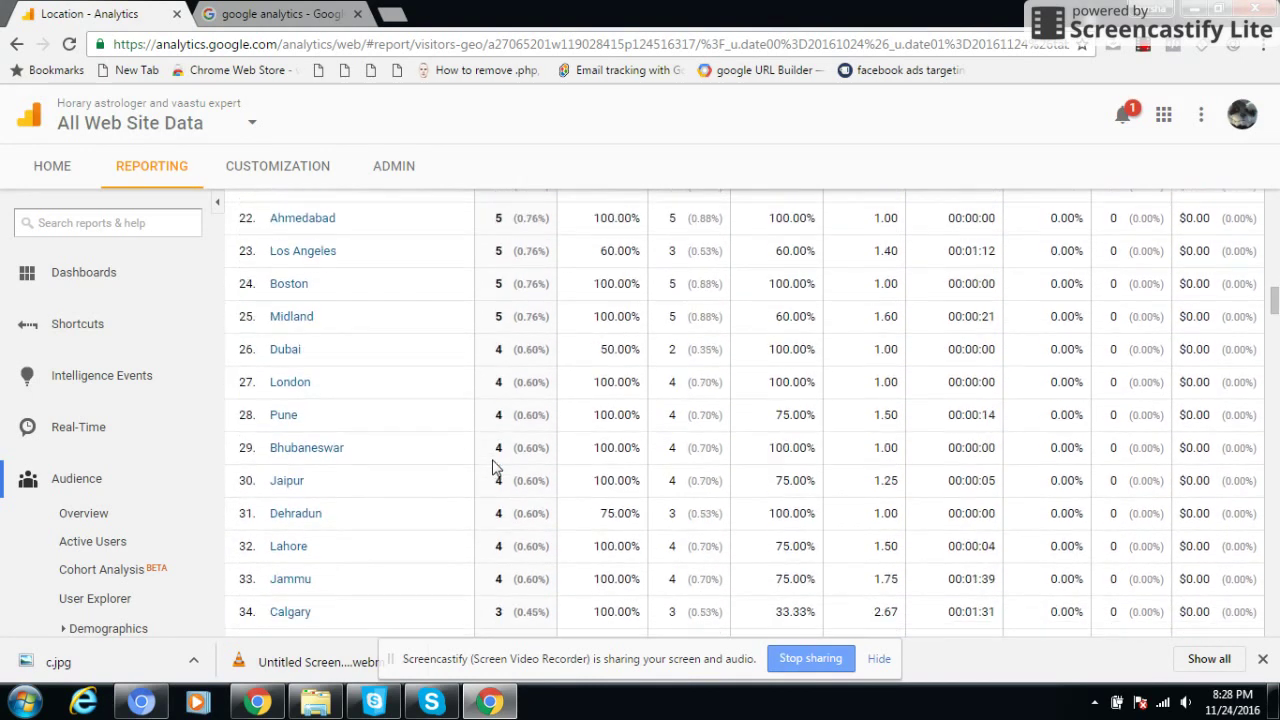
scroll(493, 473, down, 4)
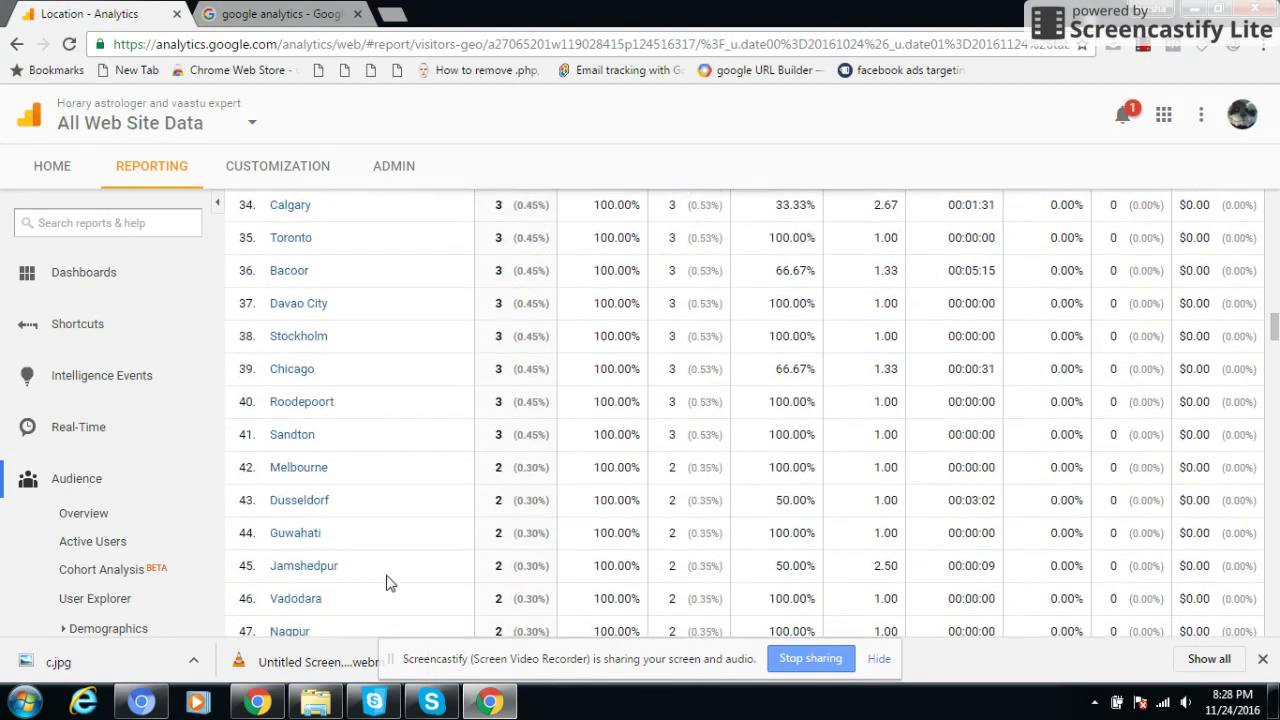
scroll(390, 583, down, 4)
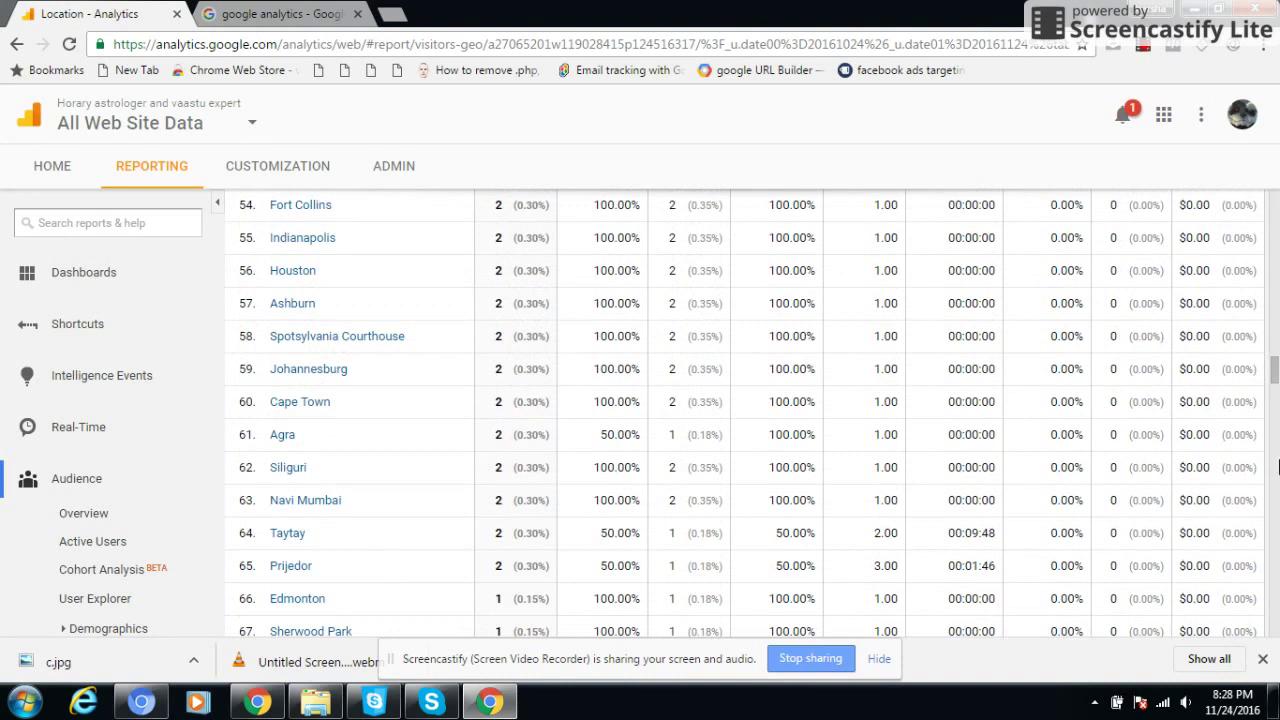
drag(1276, 370, 1276, 183)
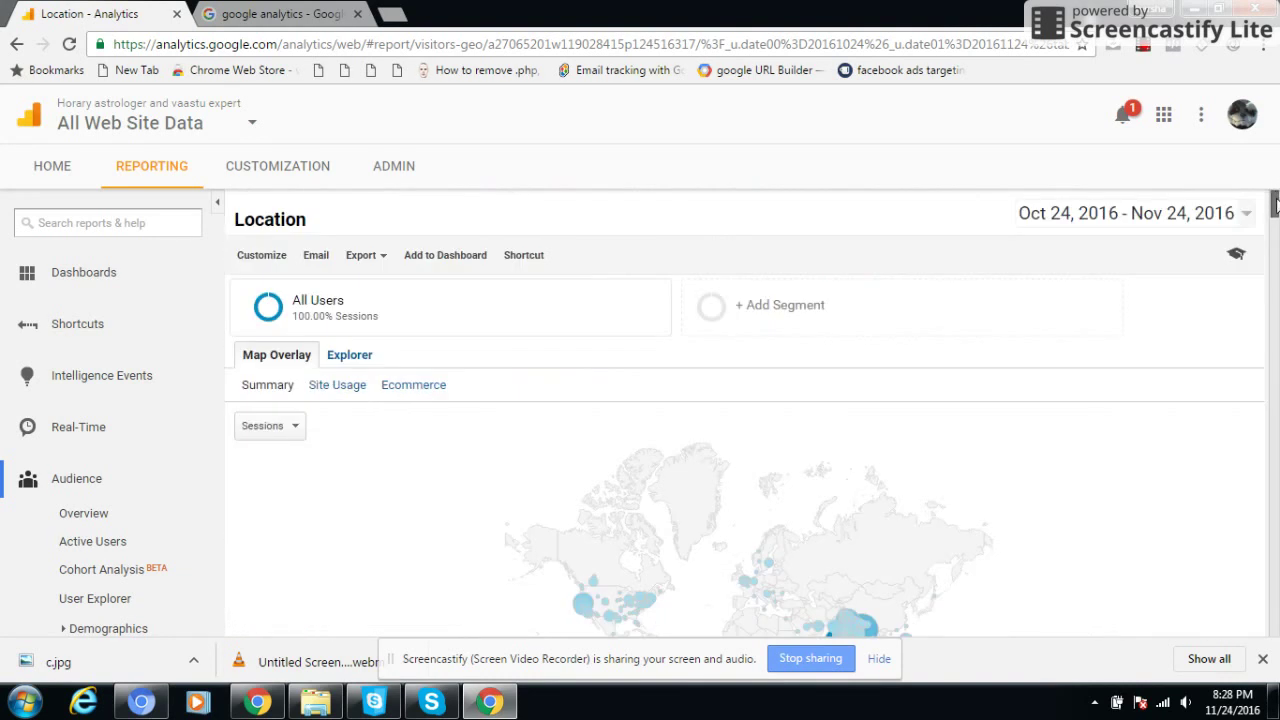
scroll(1071, 317, down, 5)
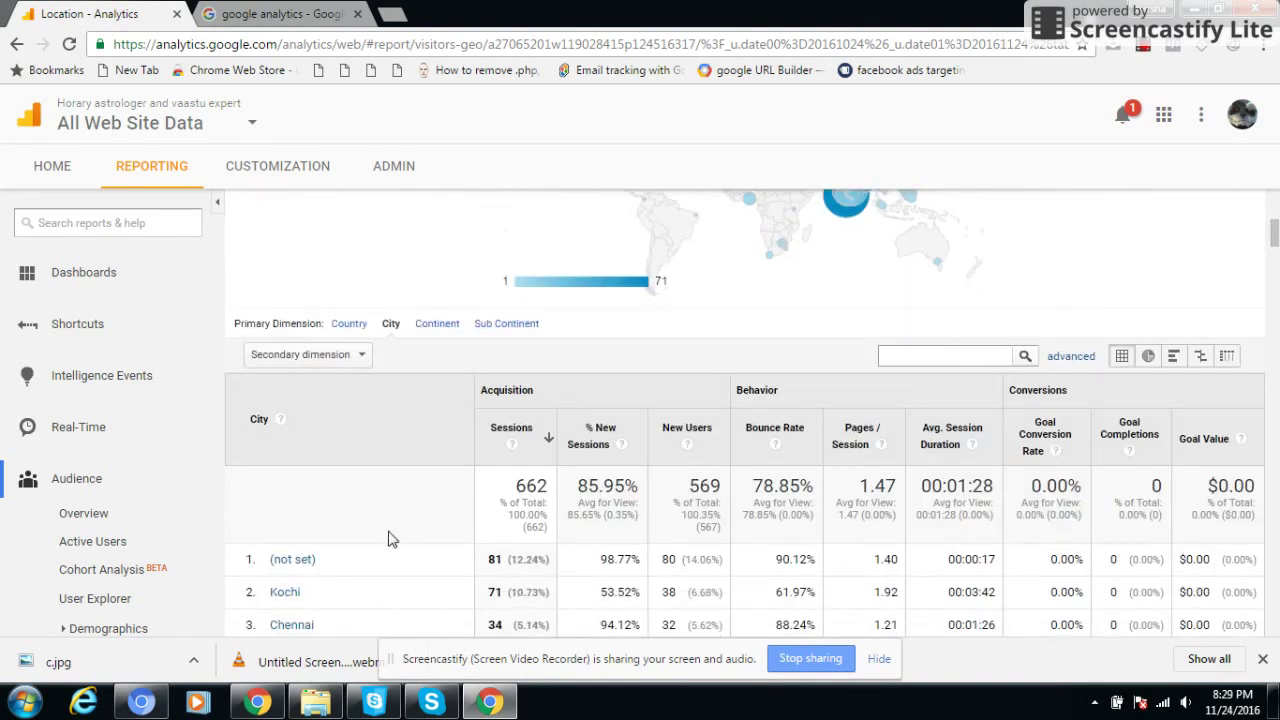
Step: Return to the Audience Overview and break down its sessions by browser
click(72, 517)
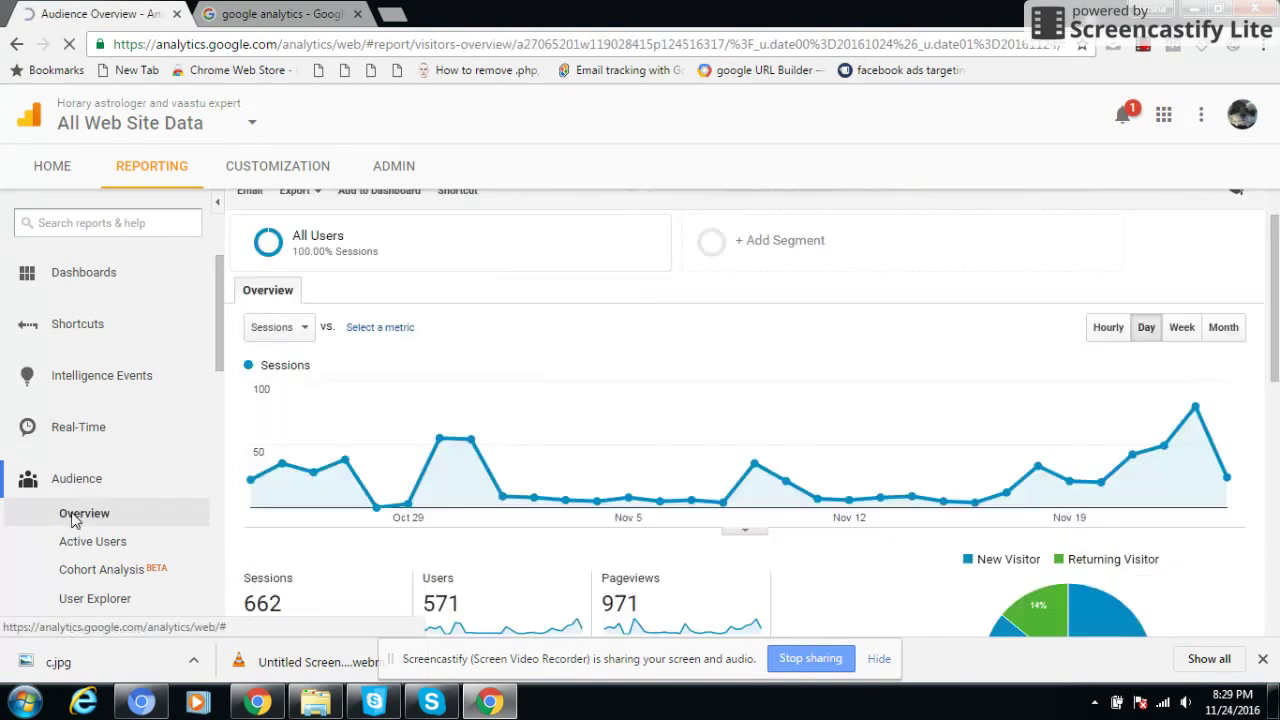
scroll(440, 410, down, 5)
scroll(421, 434, down, 1)
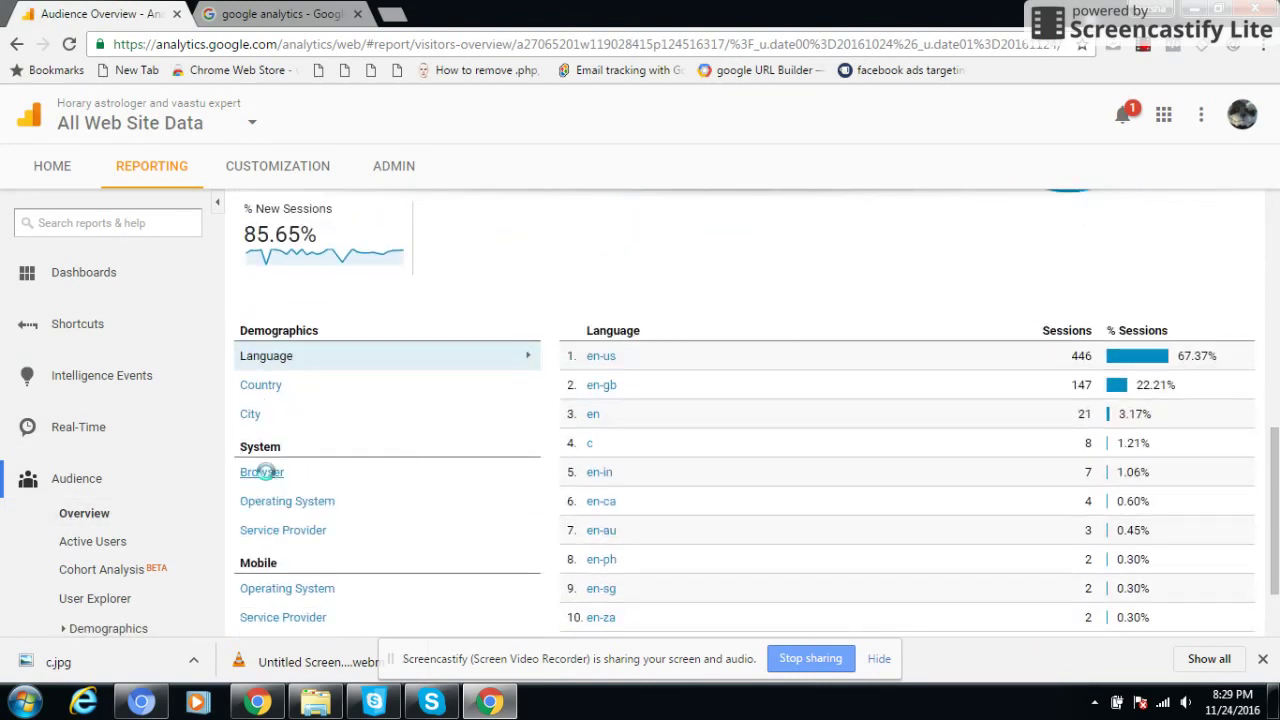
click(262, 473)
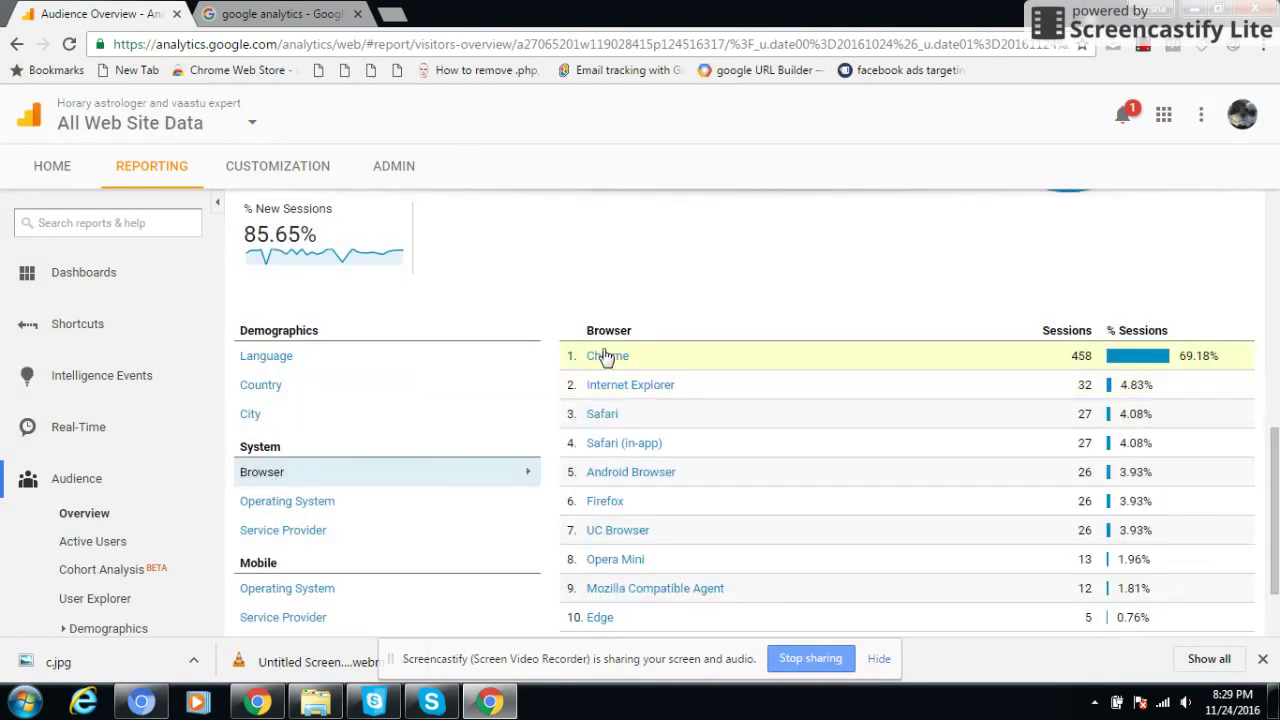
scroll(605, 535, down, 2)
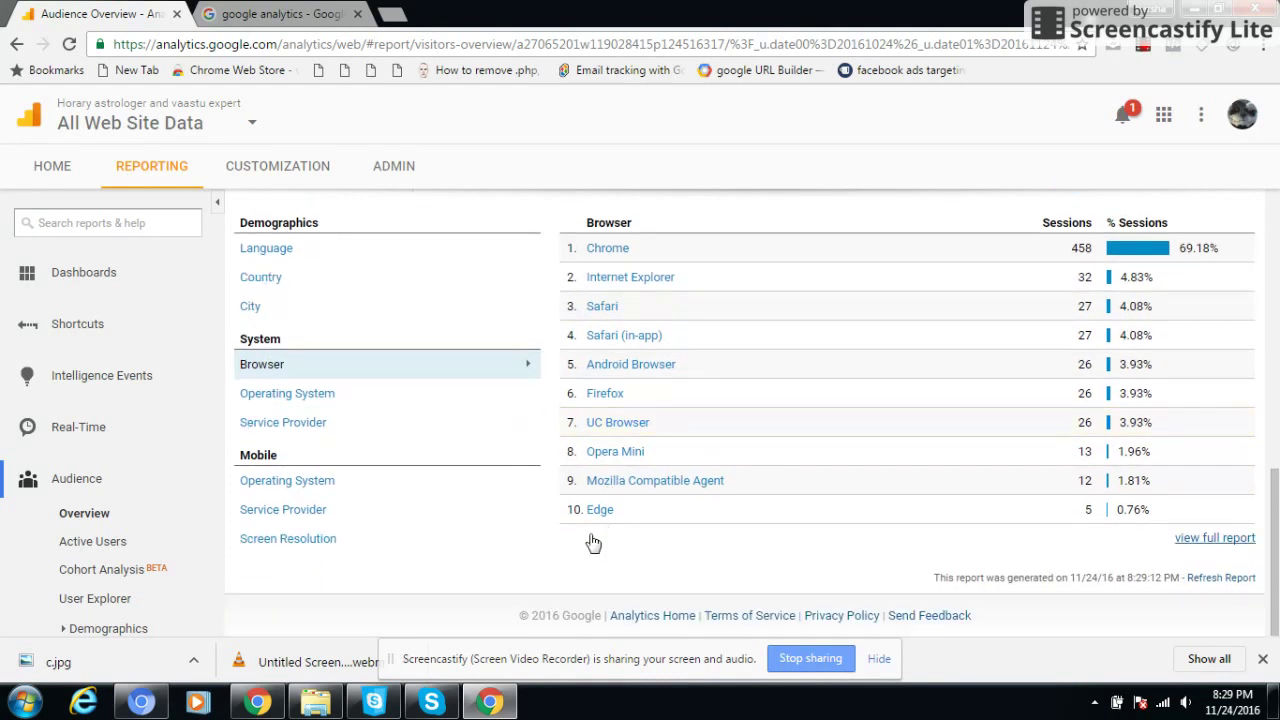
Step: Break down the overview sessions by system operating system and service provider, and by mobile service provider
click(318, 400)
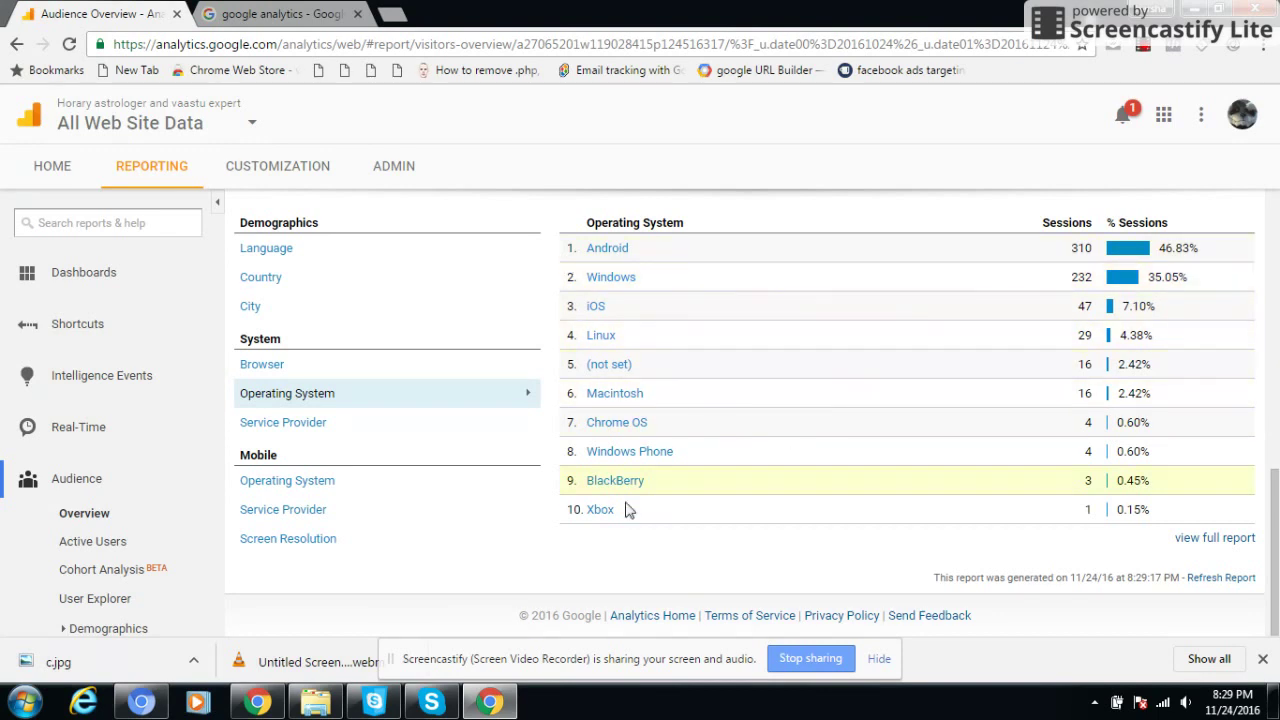
click(316, 424)
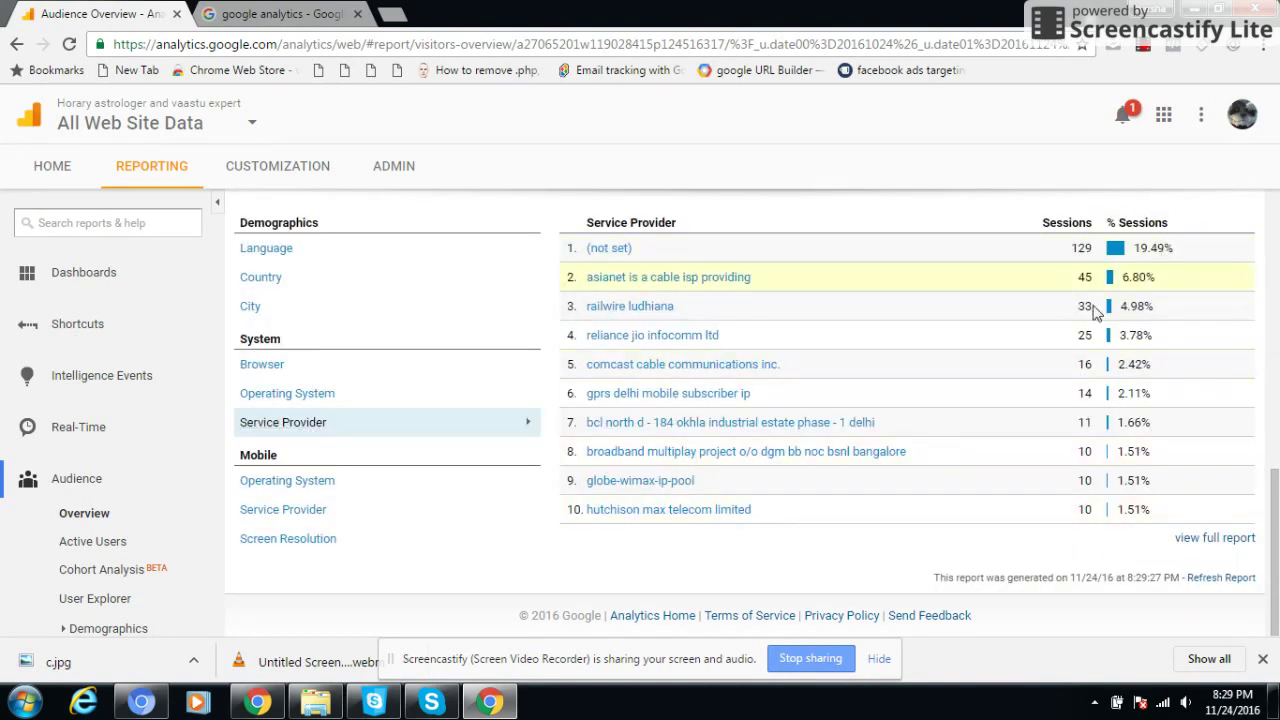
click(272, 481)
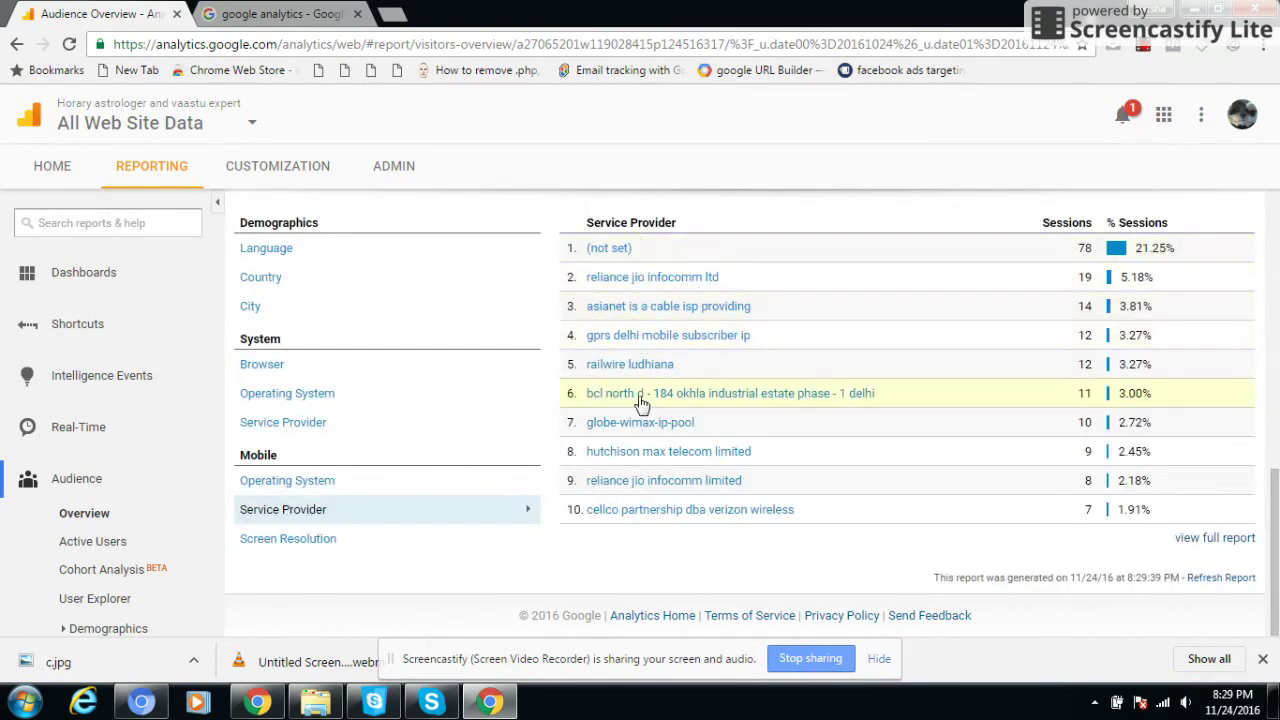
Step: Open the Demographics overview under Audience and examine the sample age distribution chart
scroll(115, 500, down, 2)
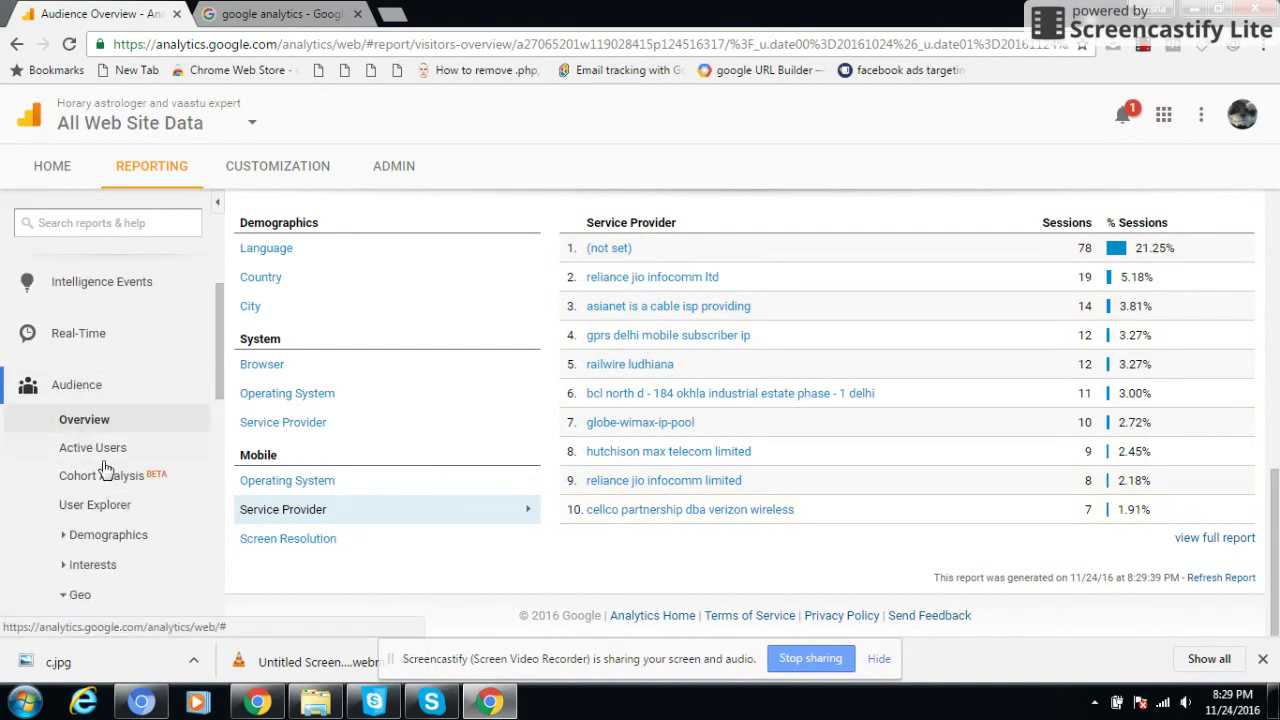
click(106, 534)
scroll(136, 545, down, 2)
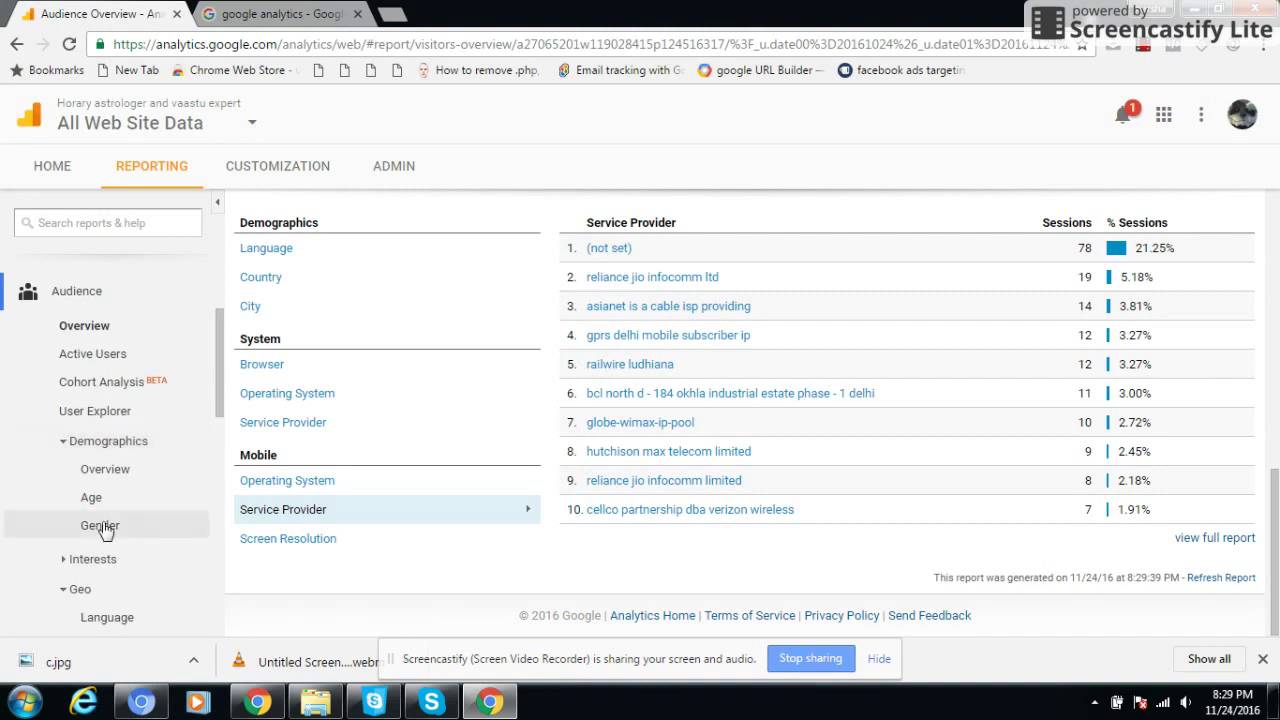
click(90, 478)
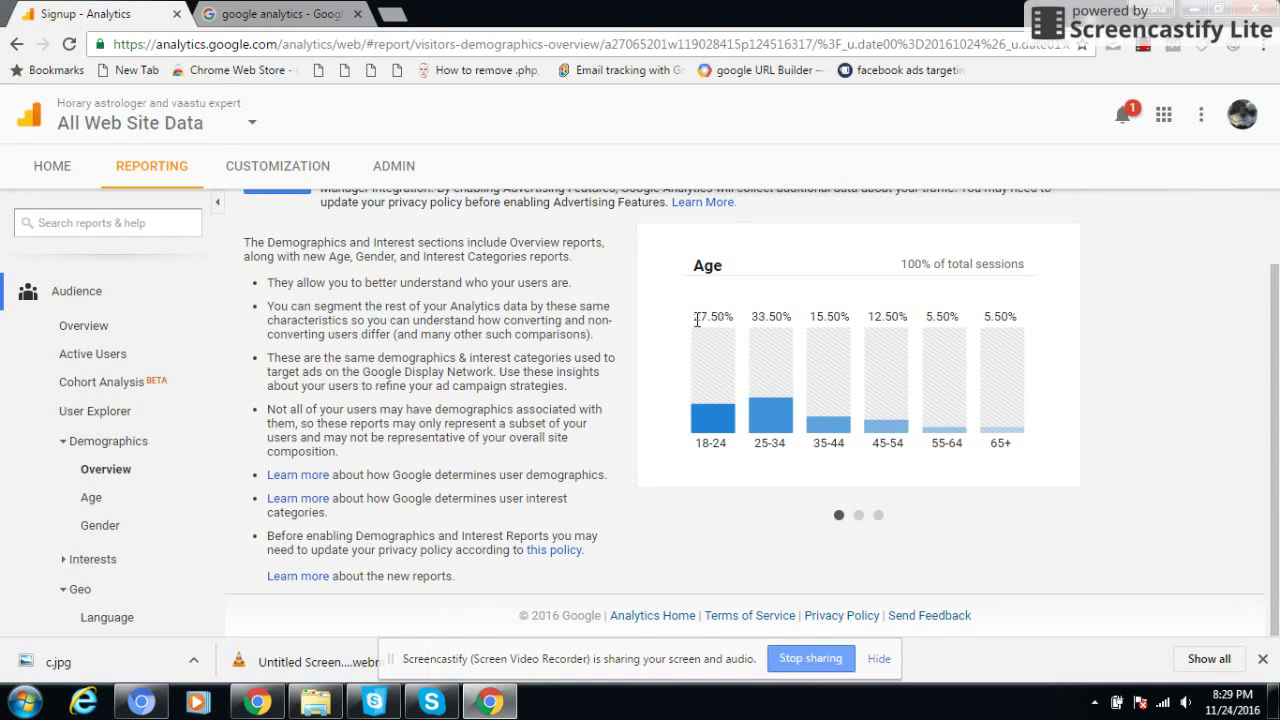
drag(697, 322, 725, 316)
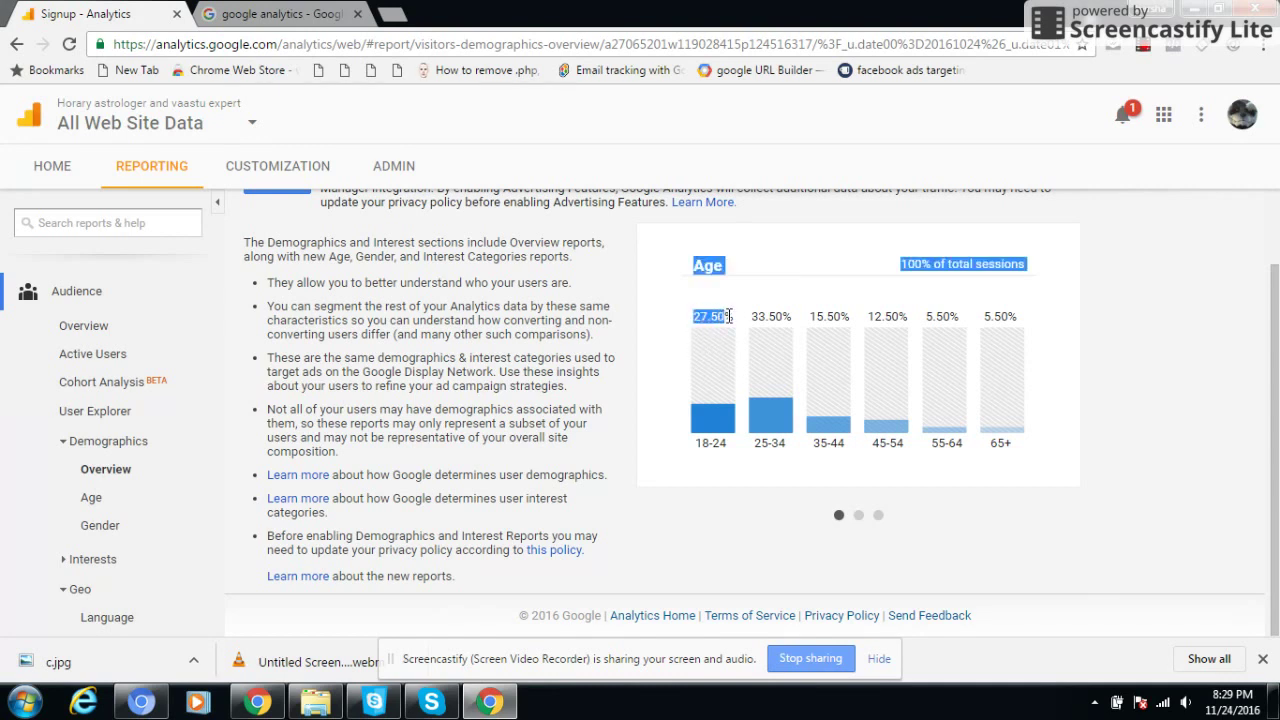
click(728, 316)
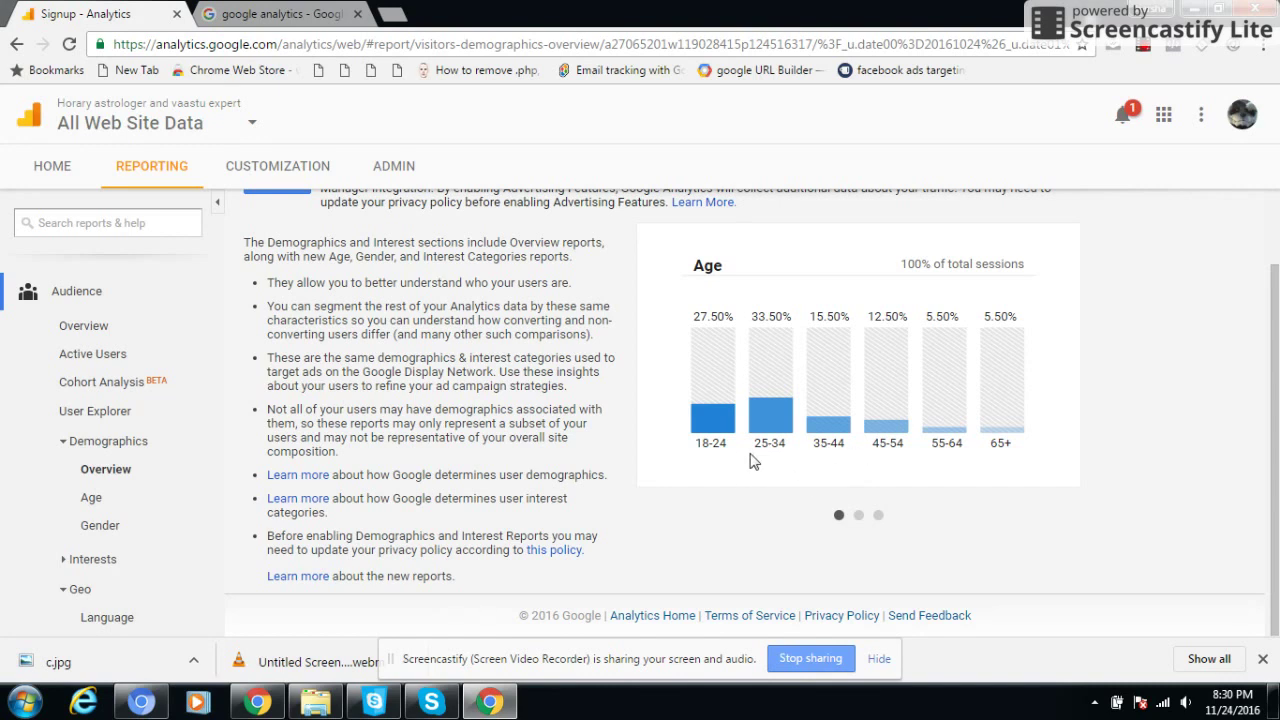
Step: View the Gender report under Demographics and the overview report under Interests
click(111, 526)
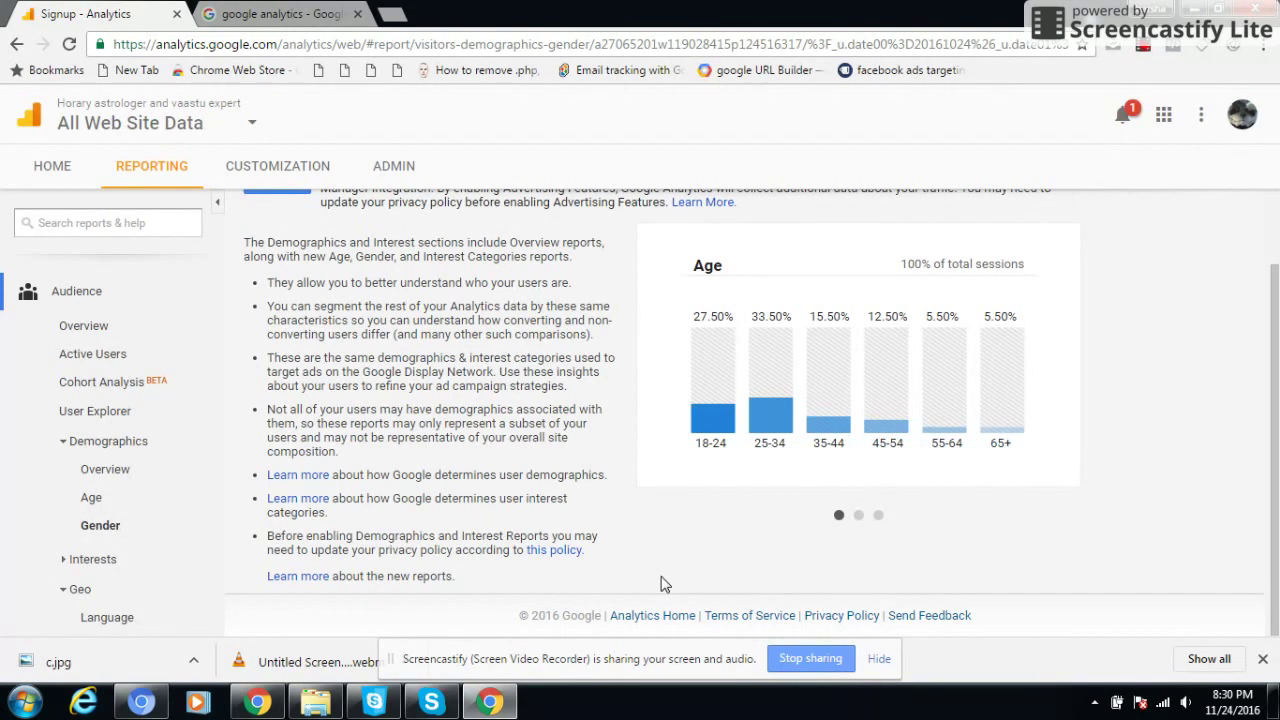
click(85, 561)
scroll(131, 543, down, 1)
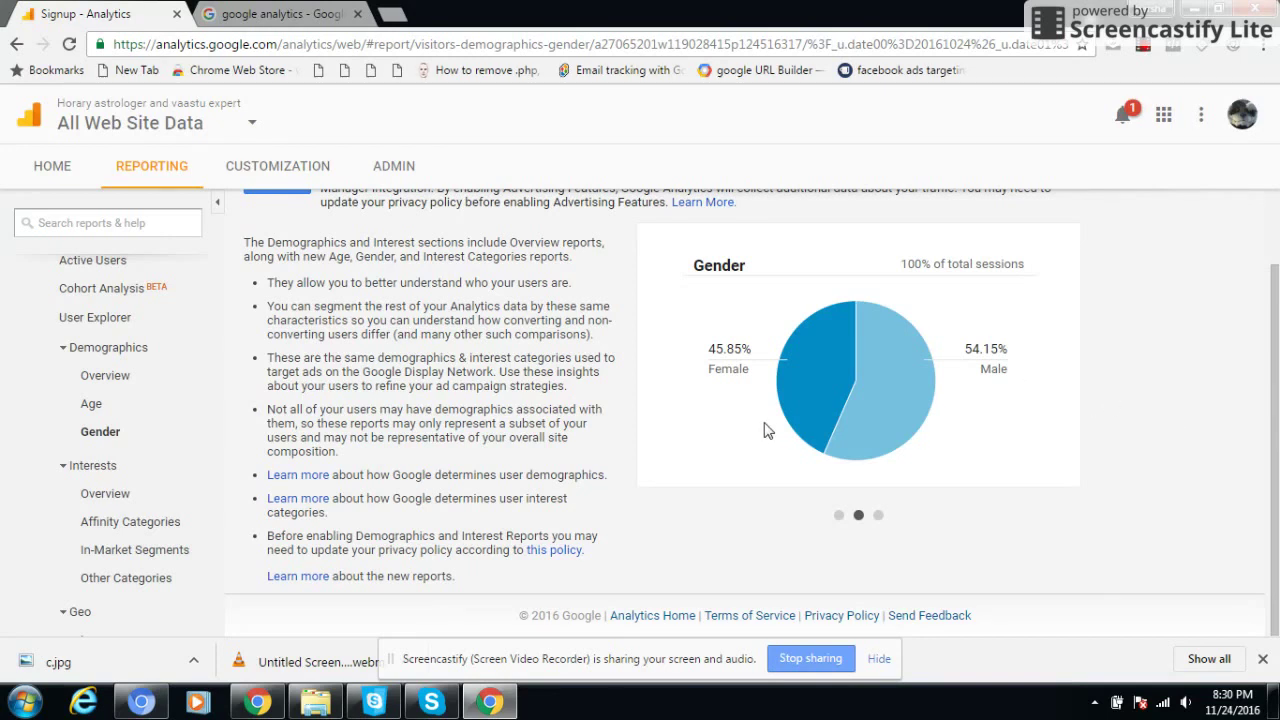
click(100, 494)
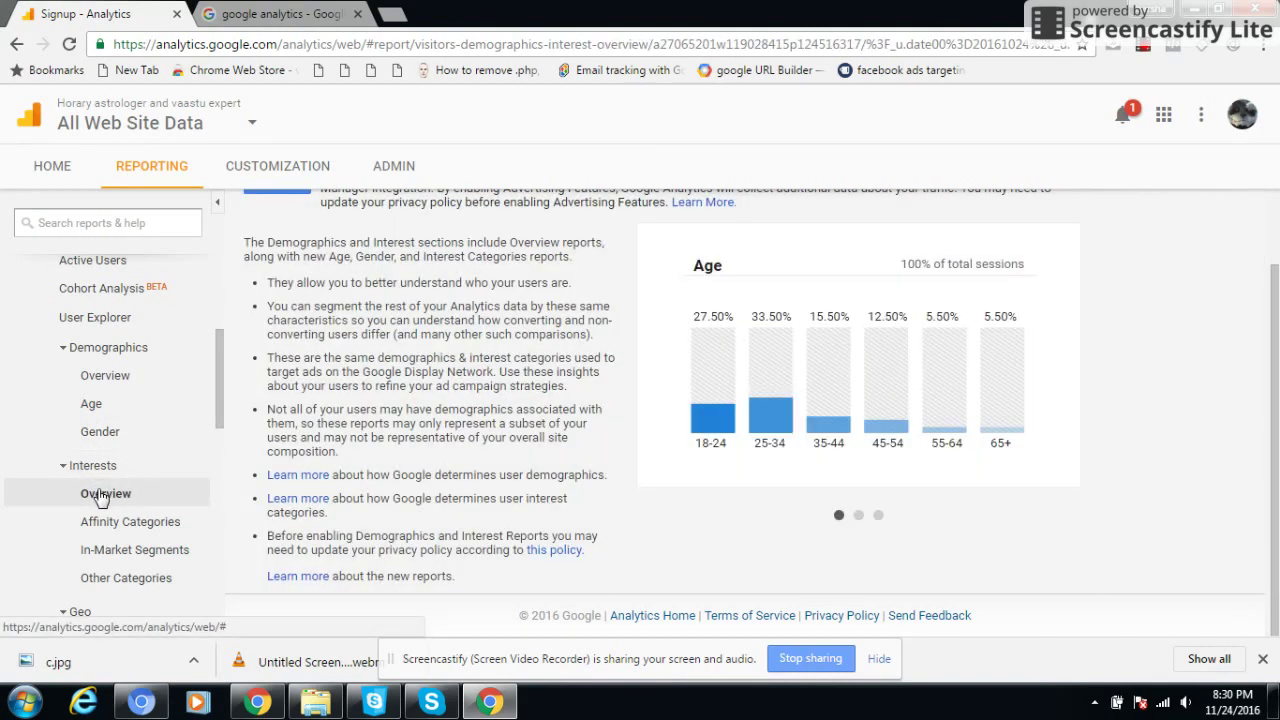
click(88, 469)
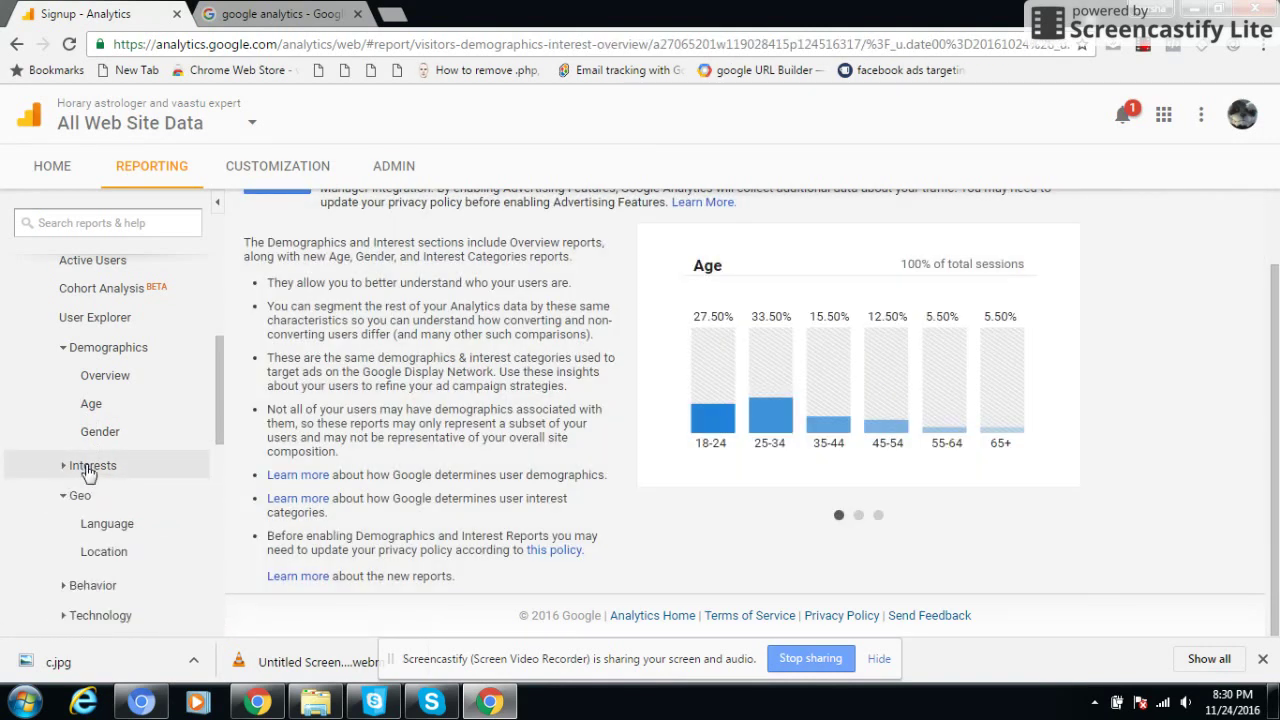
Step: Open the Location report under Geo and examine its sessions by country
click(86, 496)
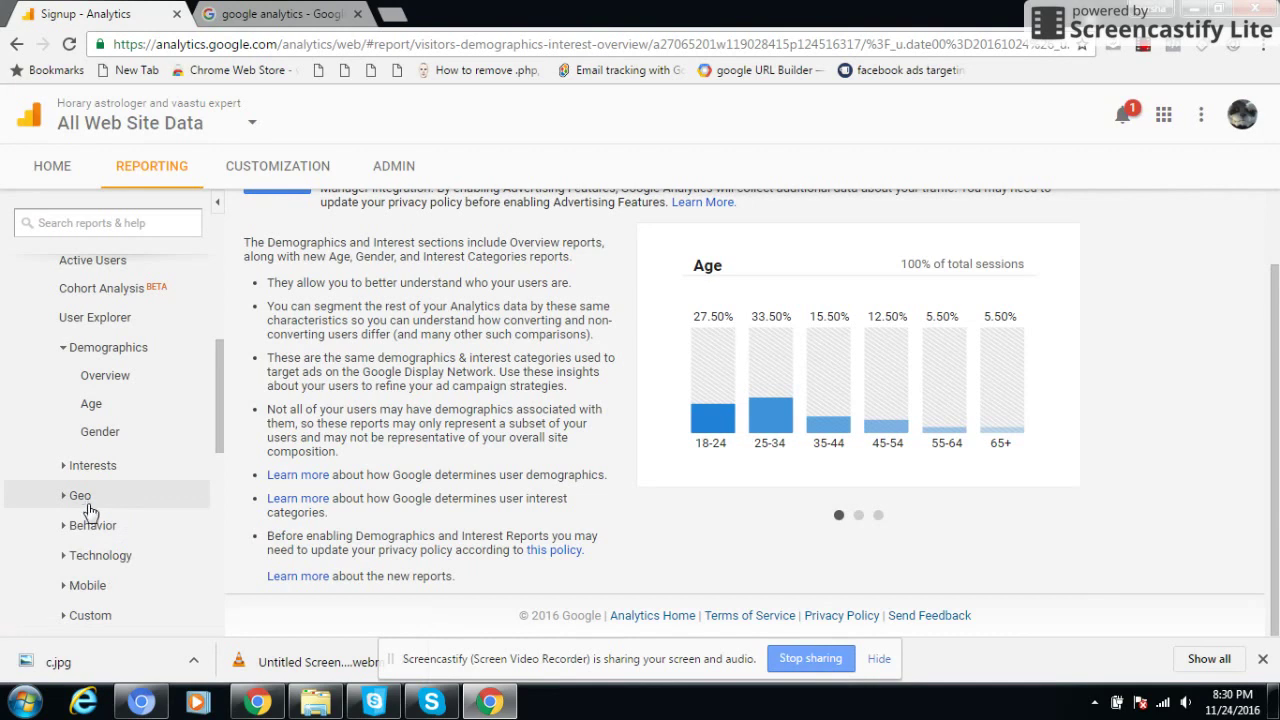
click(86, 497)
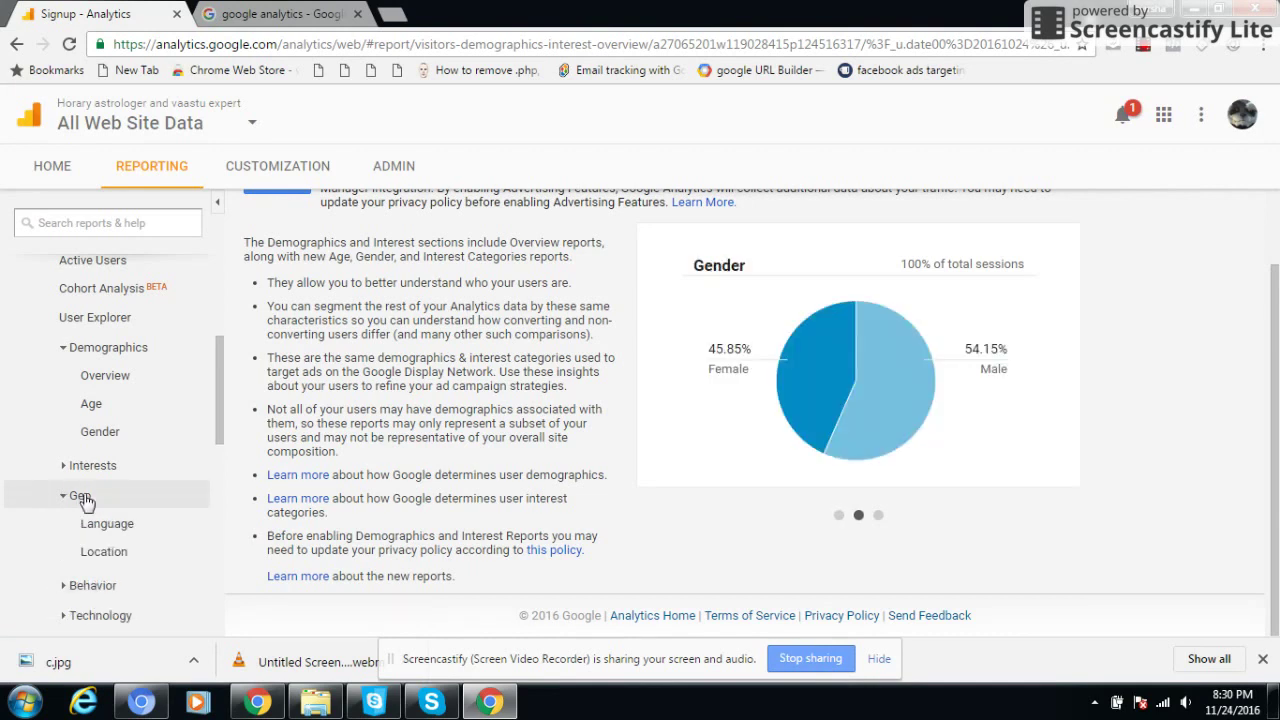
click(104, 552)
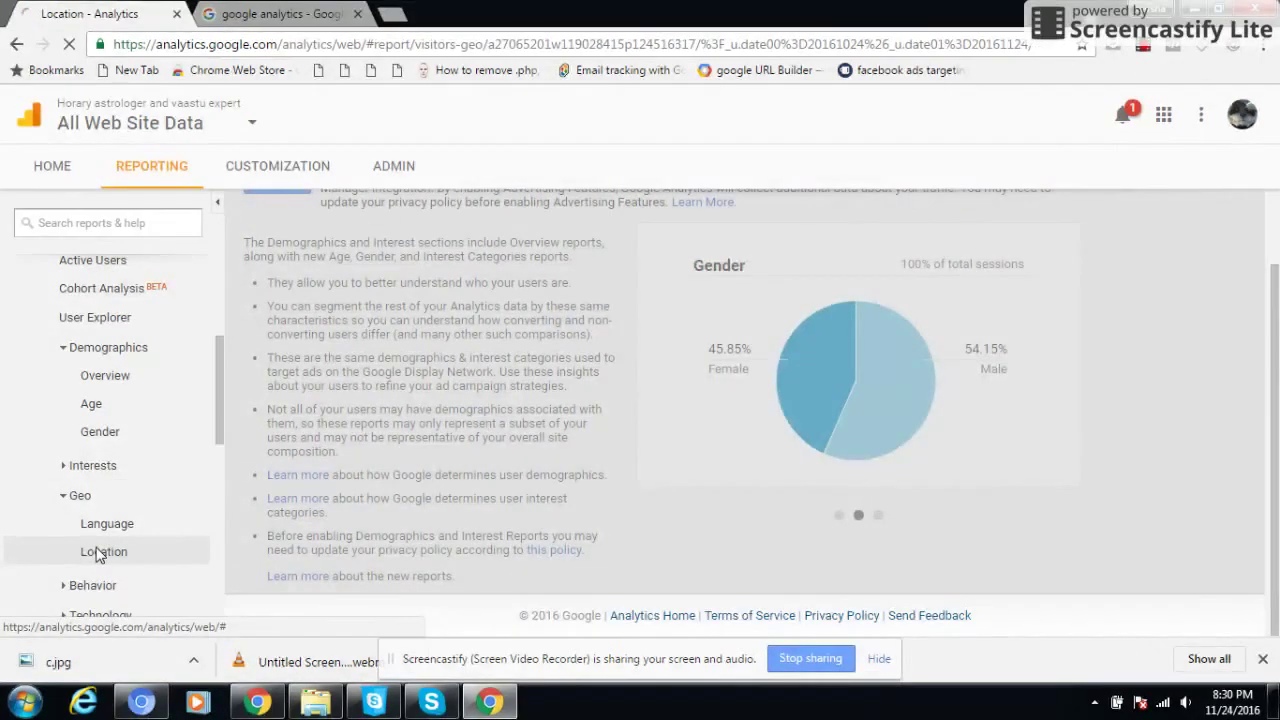
scroll(630, 420, down, 5)
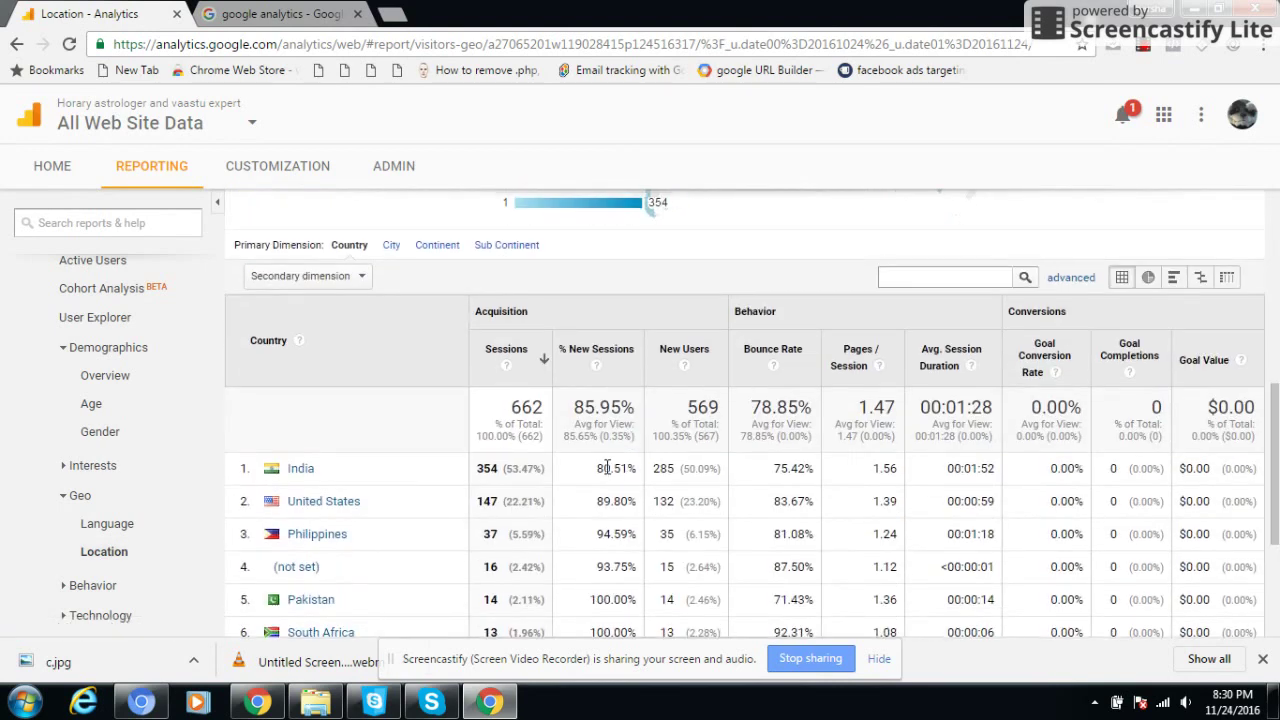
scroll(607, 467, up, 1)
click(79, 497)
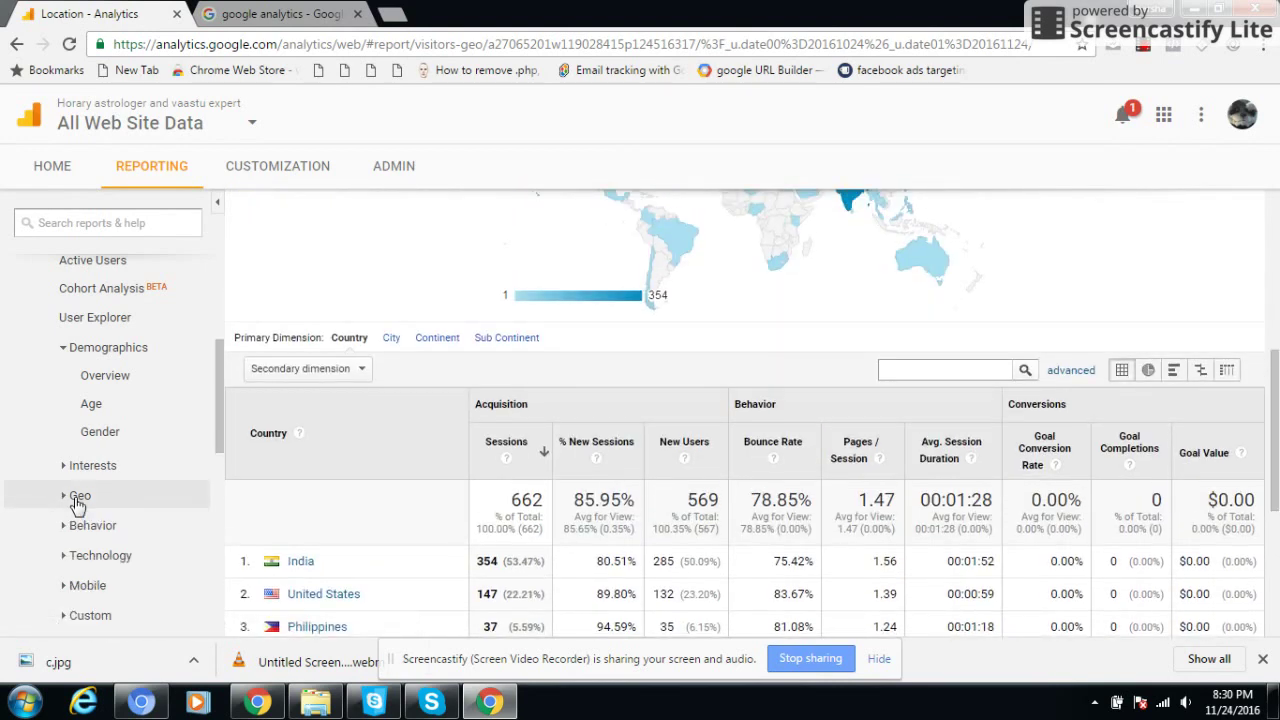
Step: Open the New vs Returning report under Behavior and compare the figures of new and returning visitors
click(85, 527)
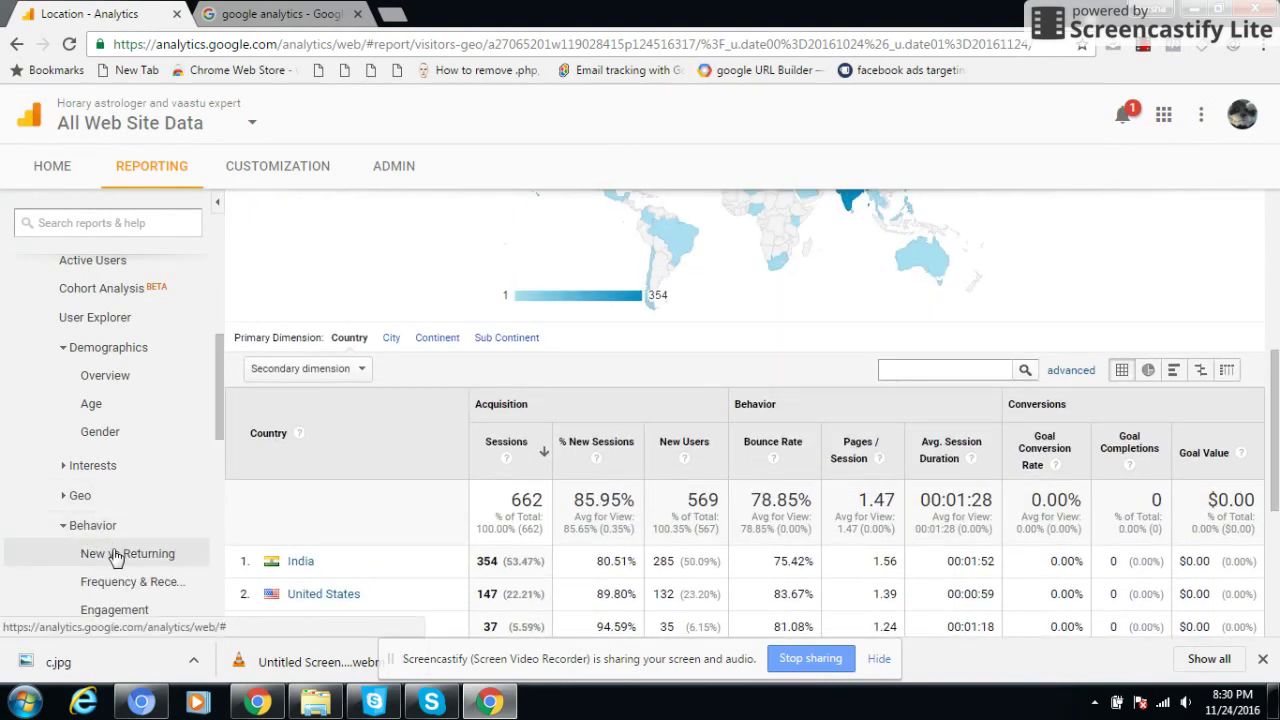
click(117, 556)
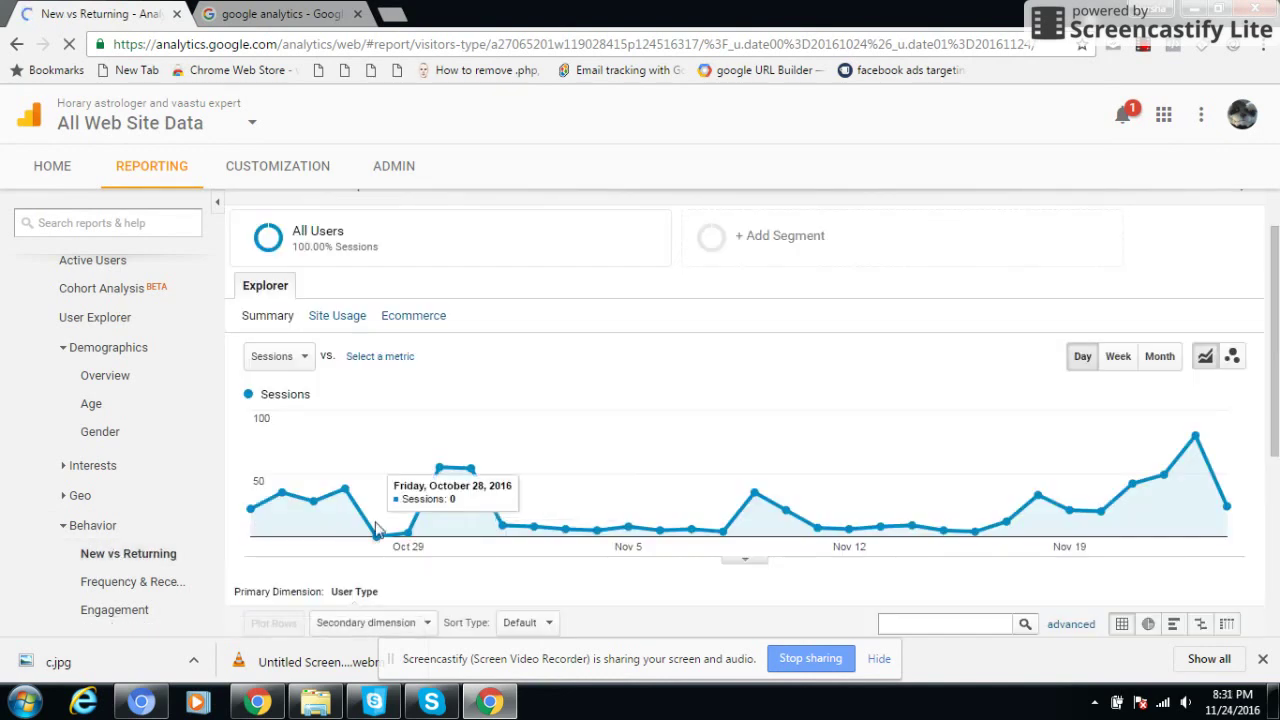
scroll(749, 446, down, 3)
scroll(749, 446, up, 3)
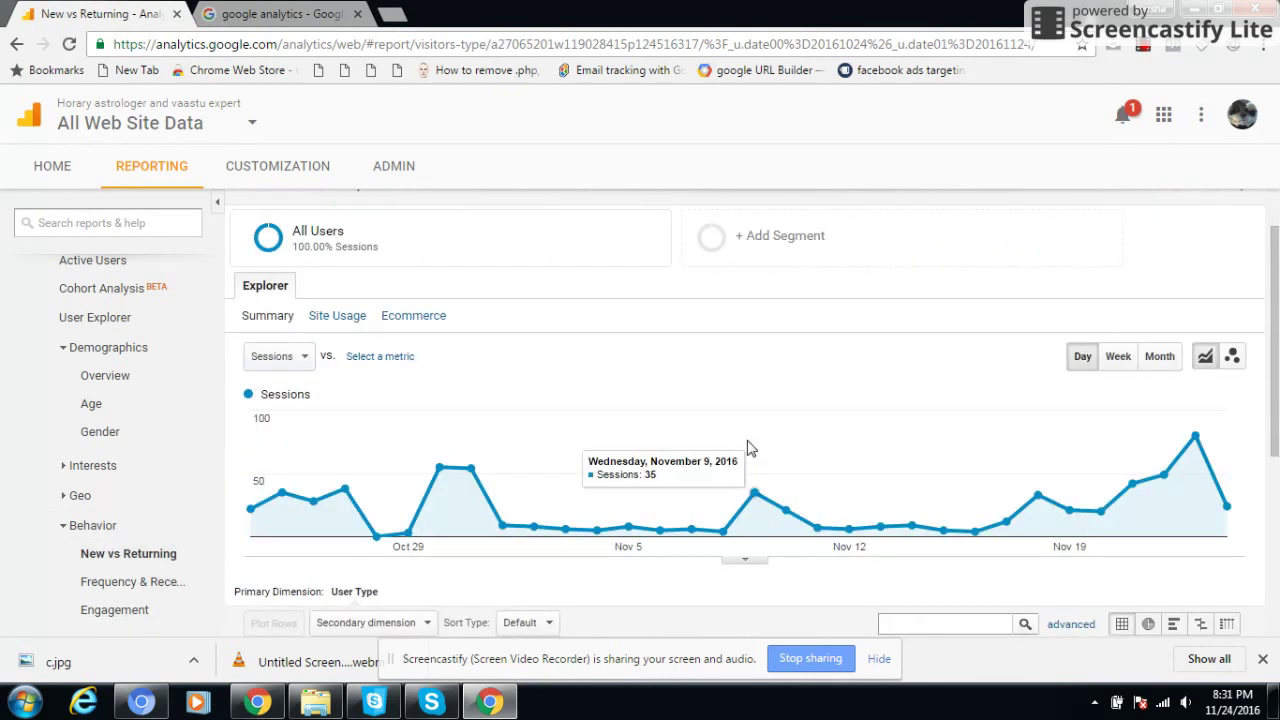
scroll(751, 448, down, 3)
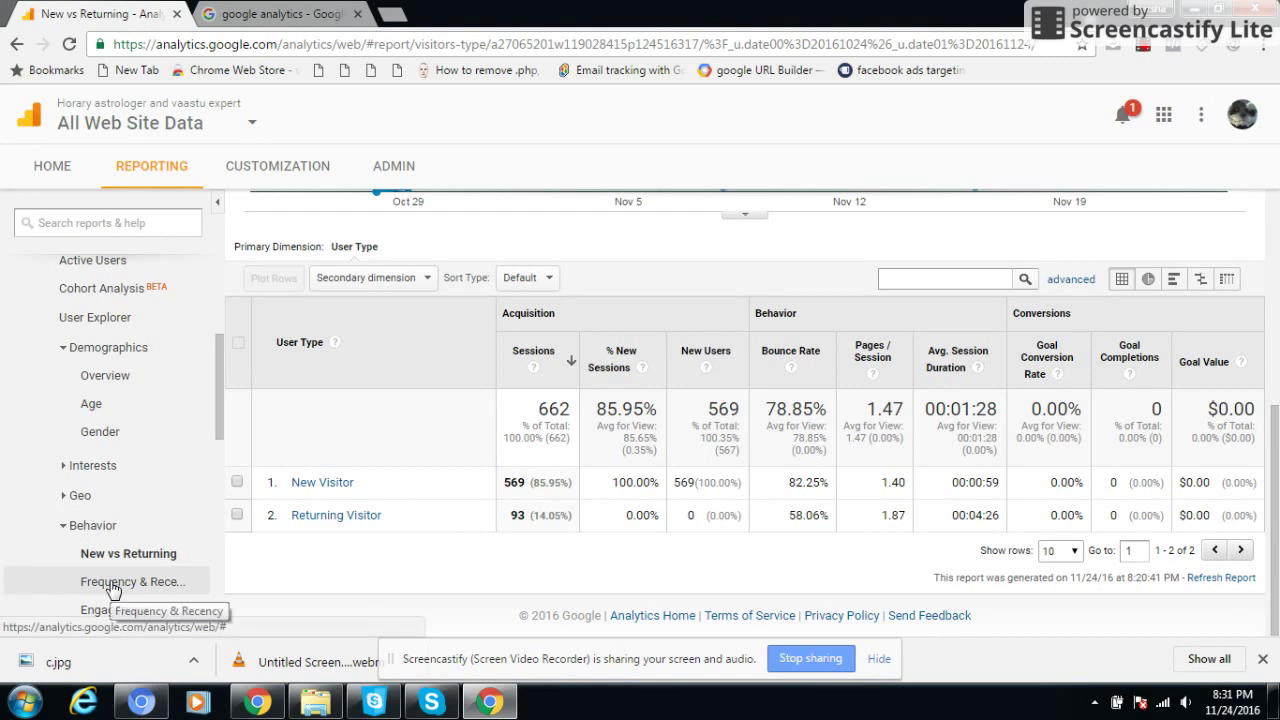
Step: View the Browser & OS report with its browser table and the Network report under Technology
click(92, 525)
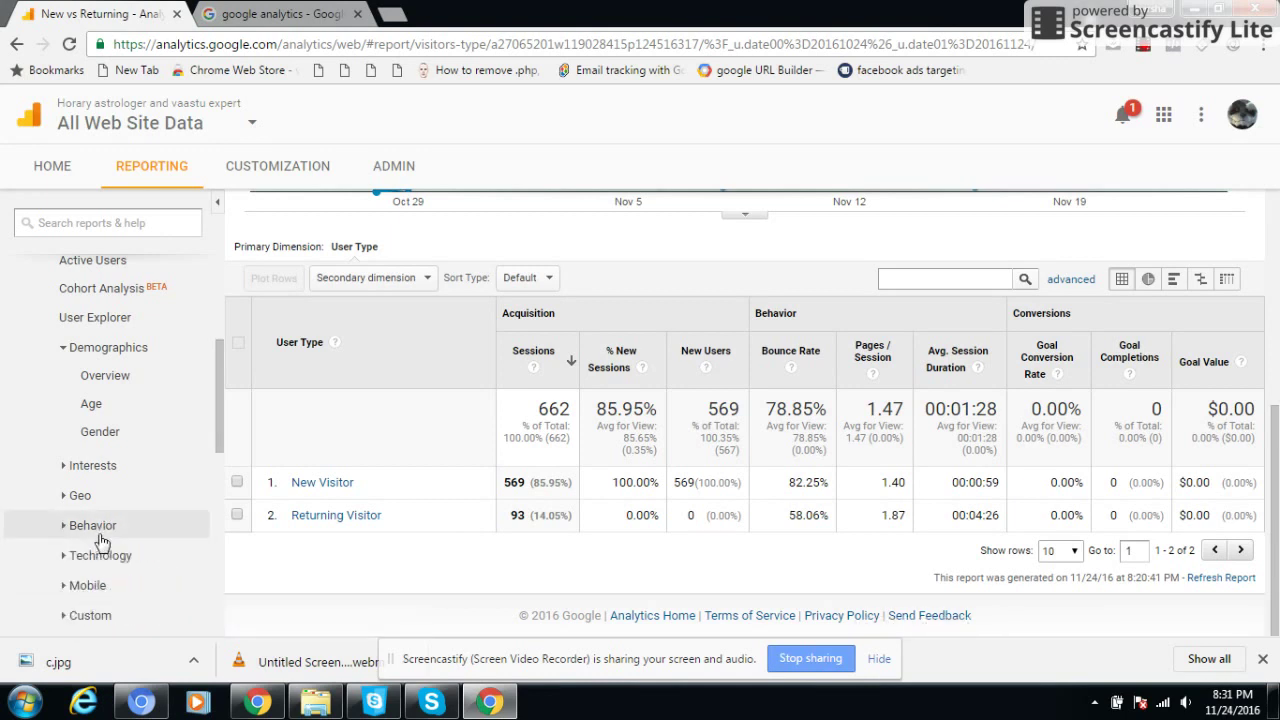
click(100, 558)
scroll(100, 565, down, 1)
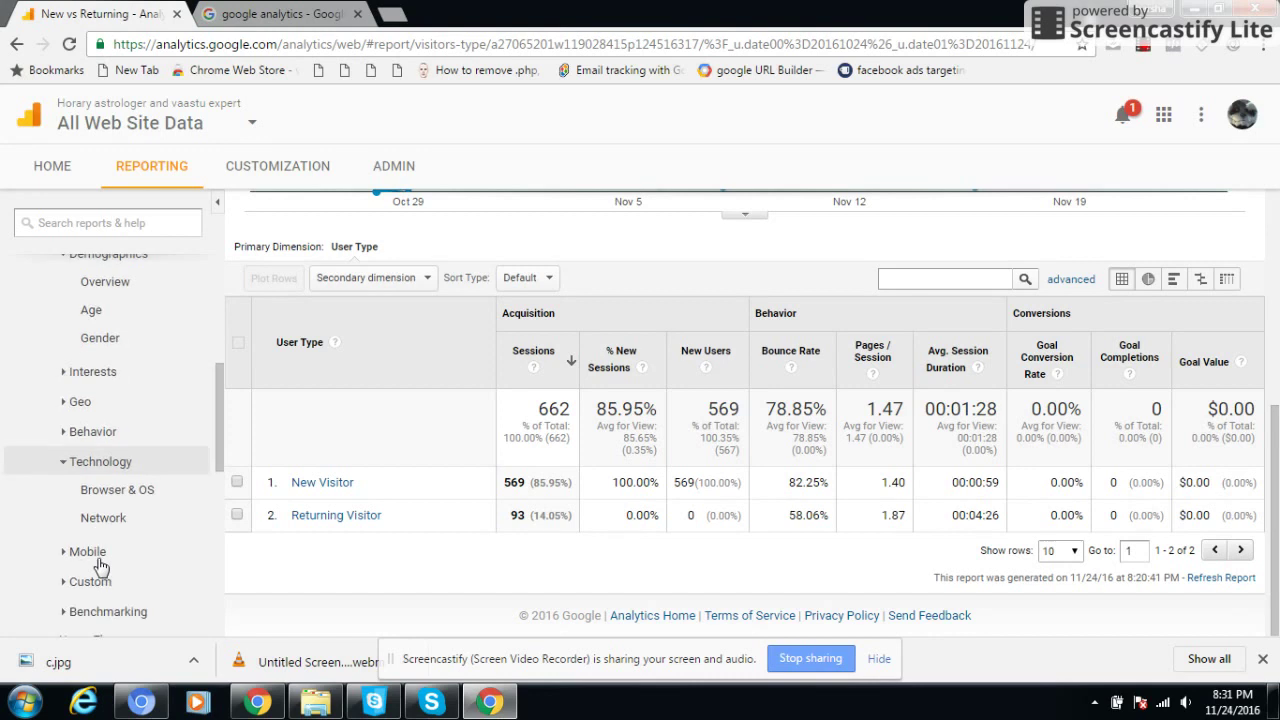
click(117, 490)
scroll(629, 449, down, 5)
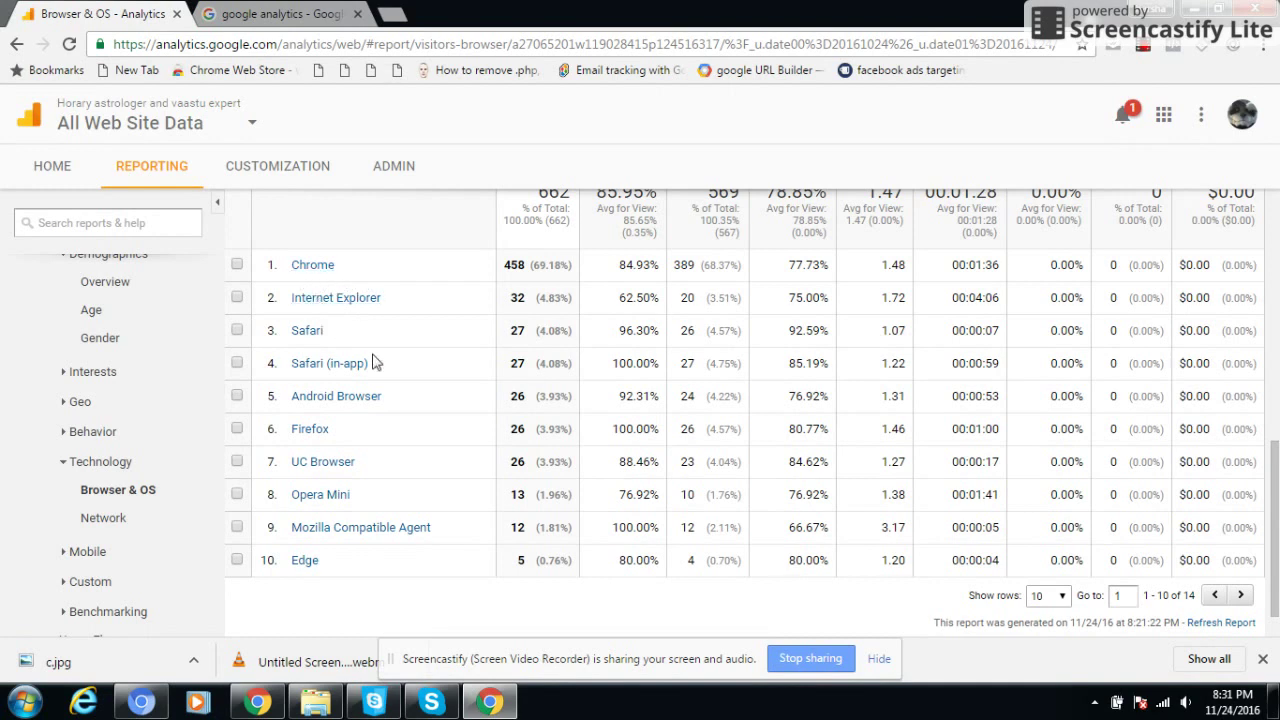
click(116, 520)
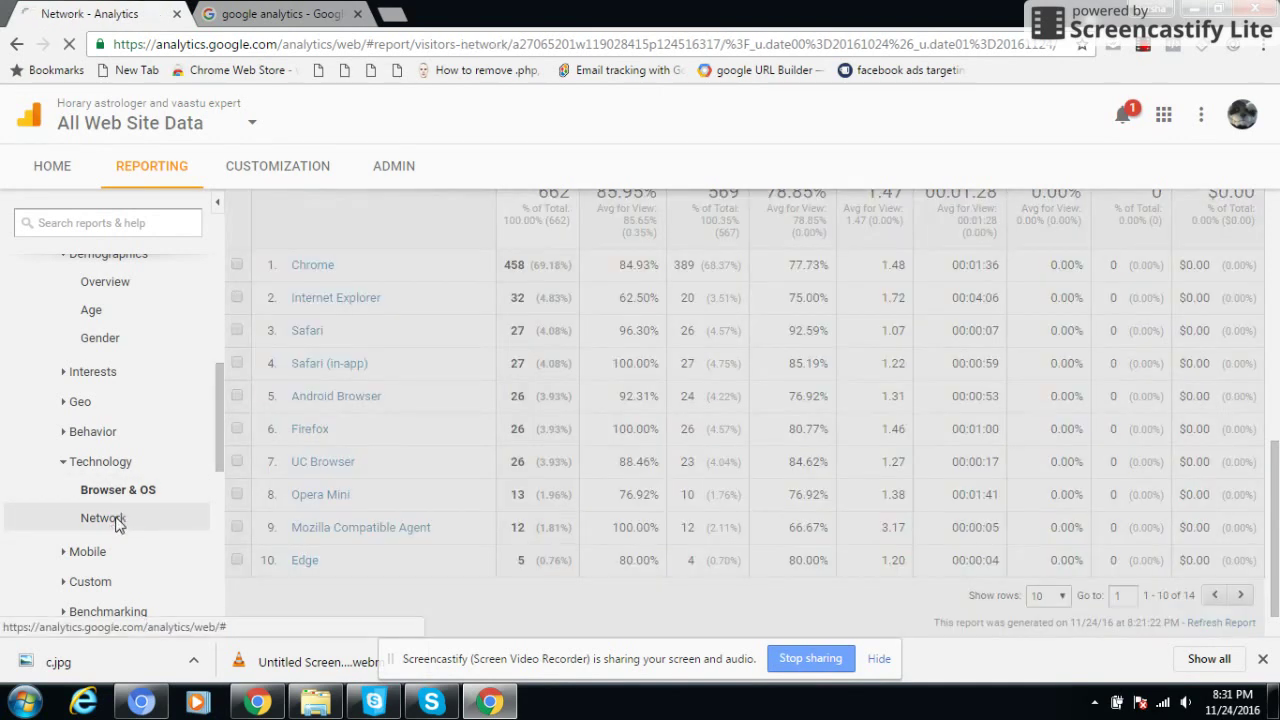
click(104, 463)
Step: Open the Mobile overview report and examine the sessions by device category
click(98, 492)
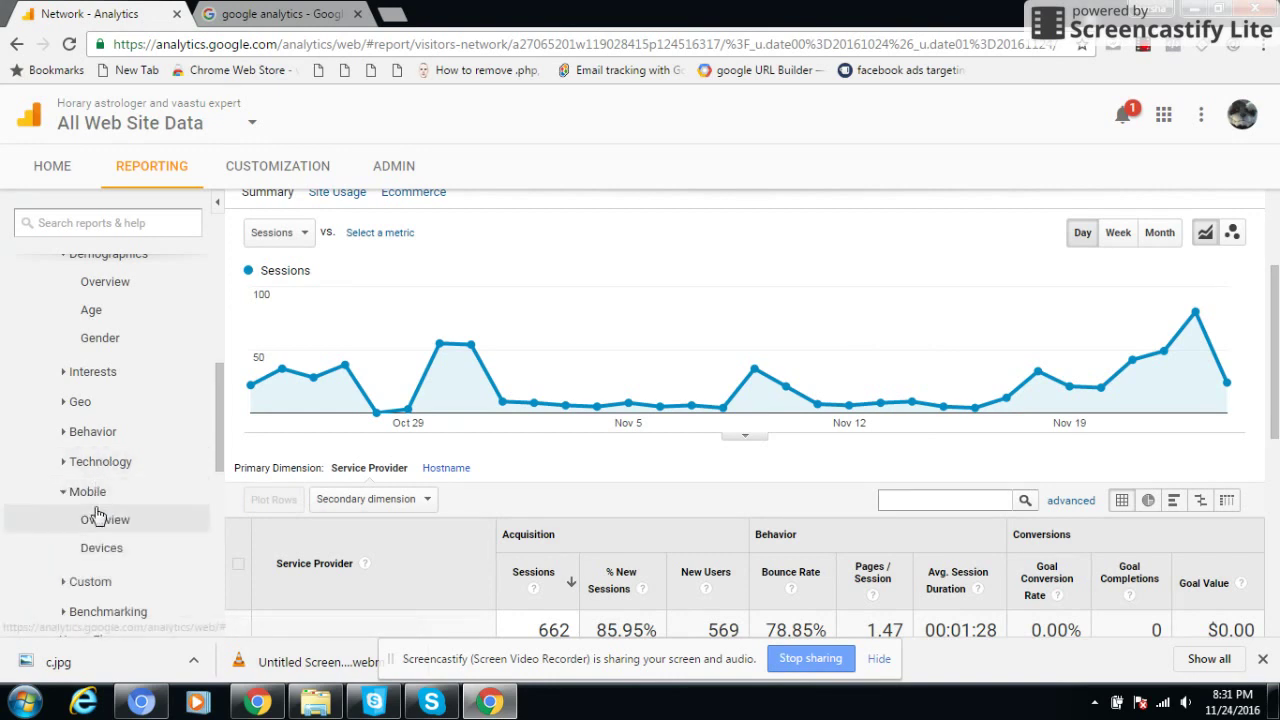
click(97, 520)
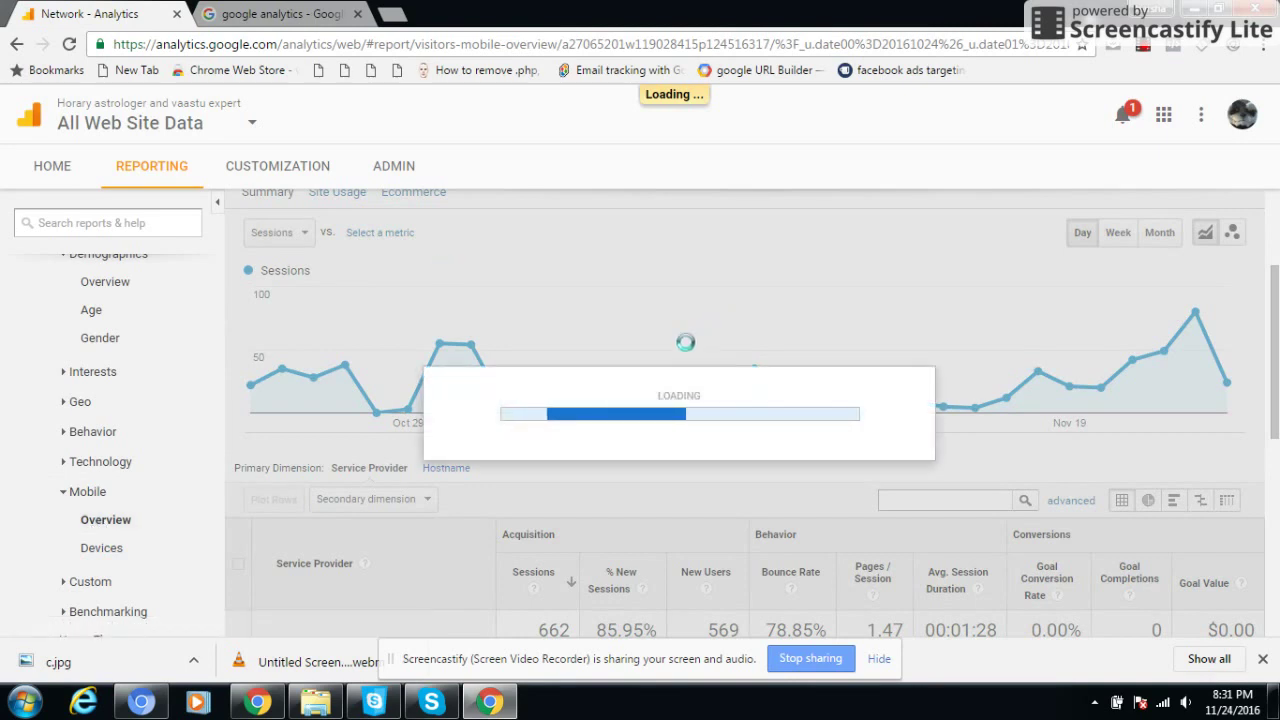
scroll(625, 328, down, 4)
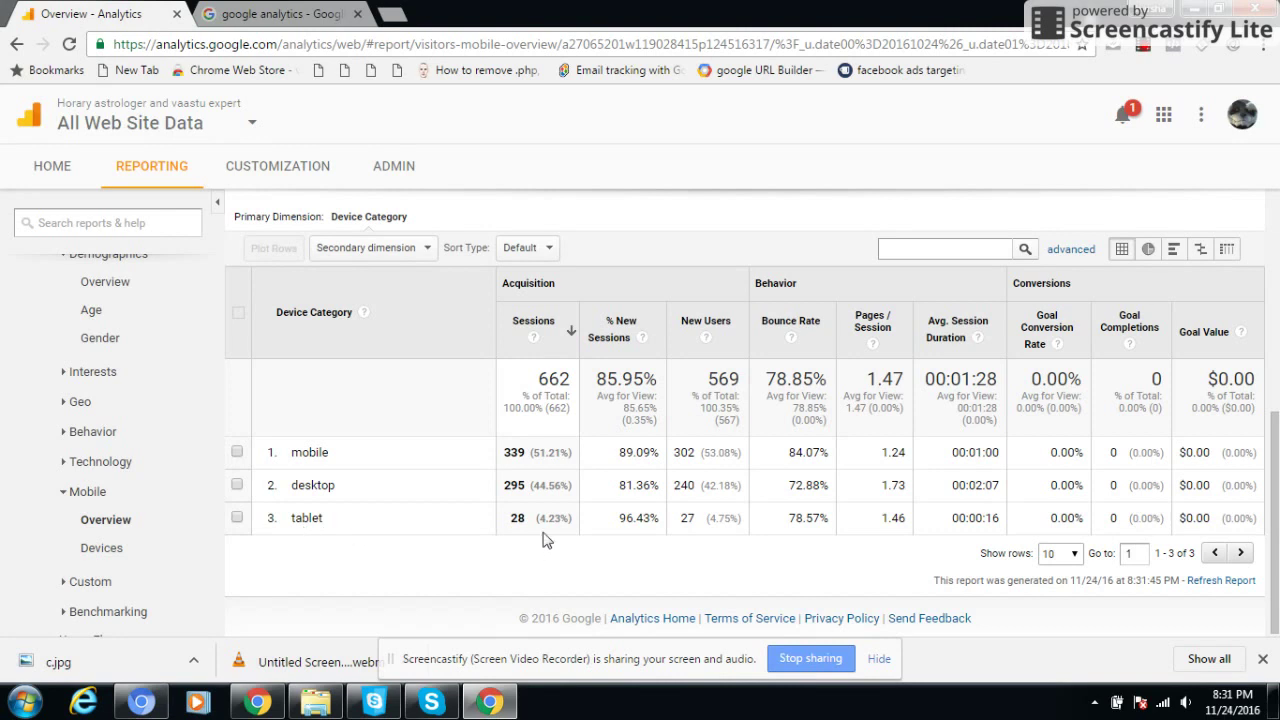
Step: Open the Devices report under Mobile and examine the sessions of each mobile device model
click(101, 552)
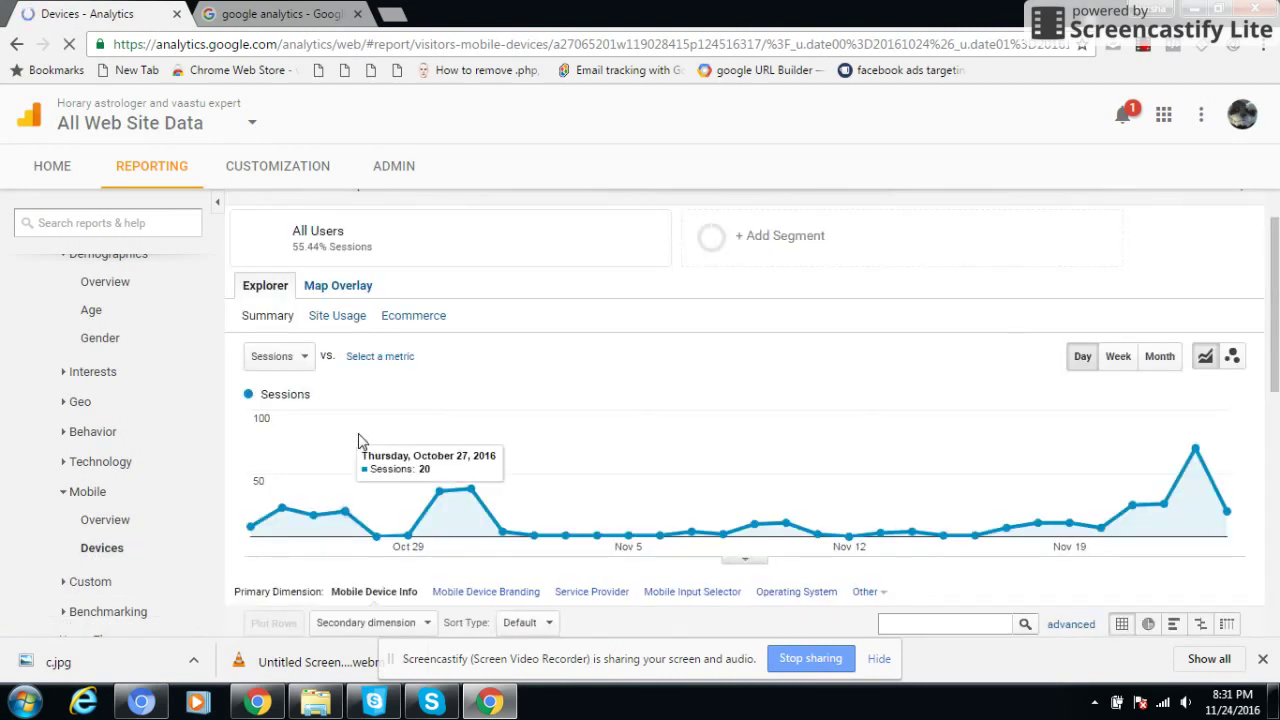
scroll(545, 417, down, 4)
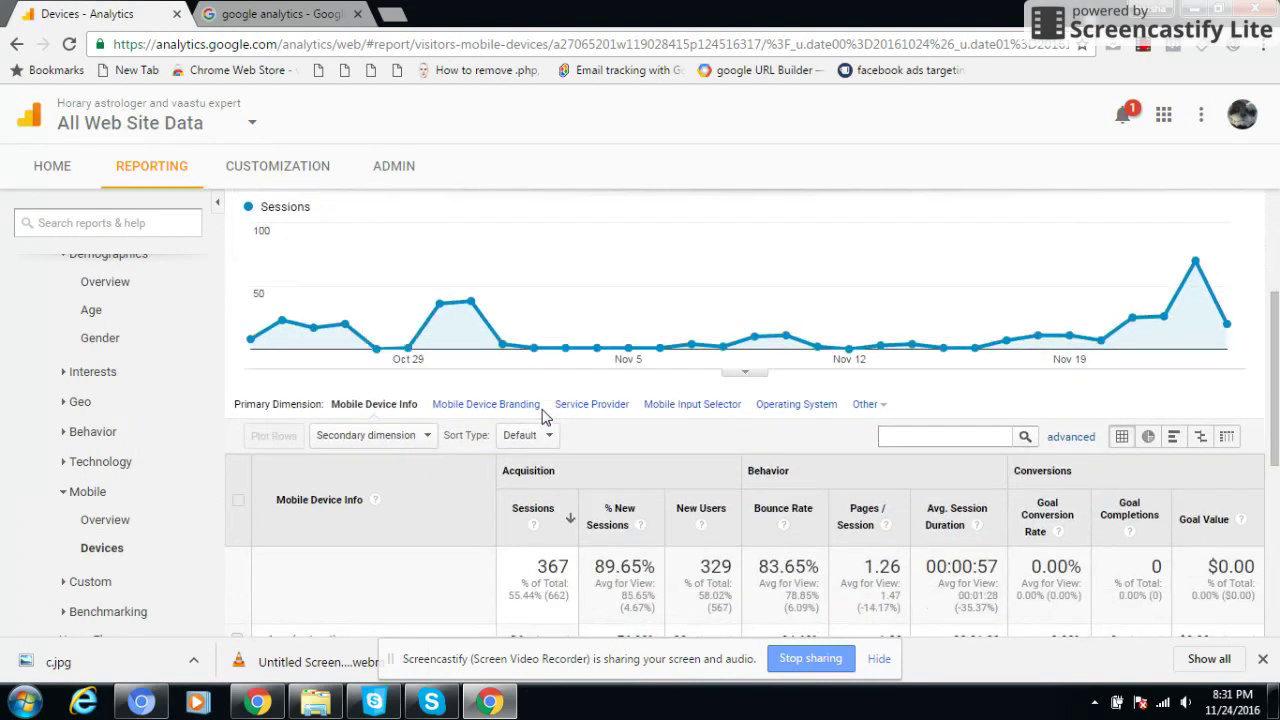
scroll(405, 450, down, 1)
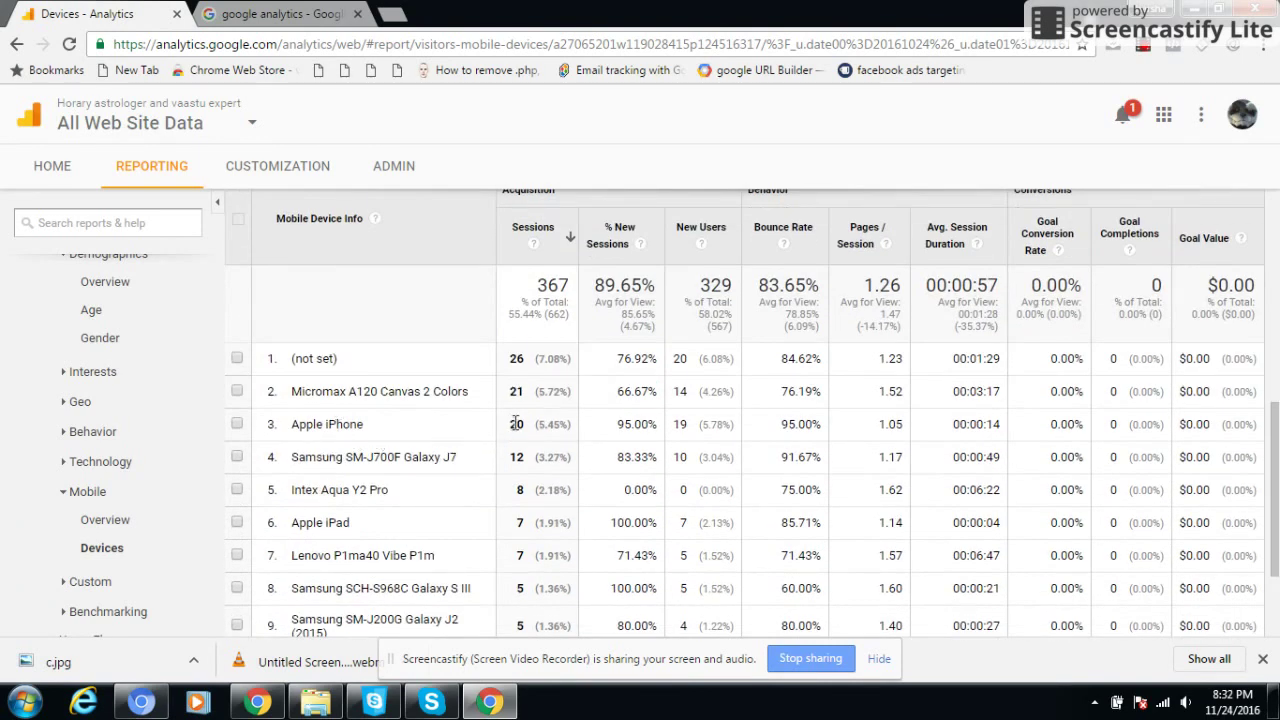
Step: Examine the Apple iPhone and Samsung Galaxy J7 rows and the remaining models in the mobile device table
drag(537, 427, 507, 420)
drag(287, 437, 403, 422)
drag(352, 457, 618, 453)
click(426, 503)
scroll(400, 505, down, 3)
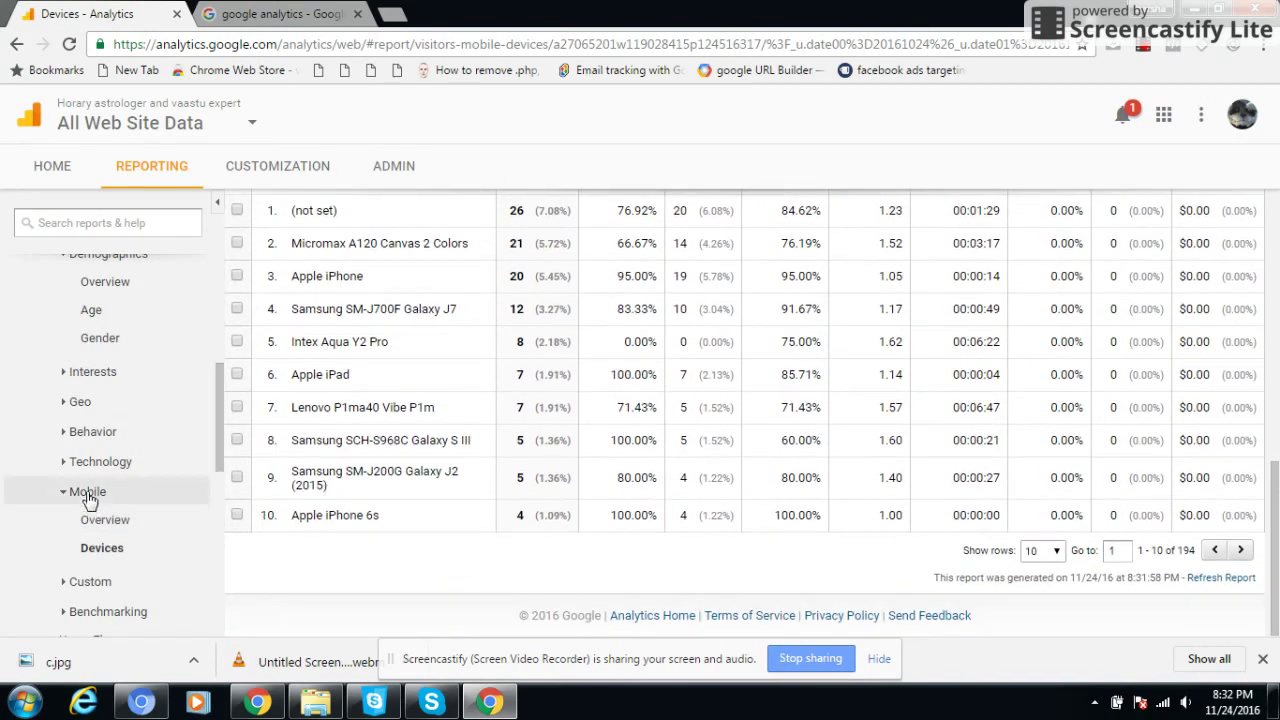
Step: Collapse the Mobile and Demographics groups under Audience and the main Behavior section in the report navigation
click(90, 491)
scroll(100, 366, up, 2)
click(98, 350)
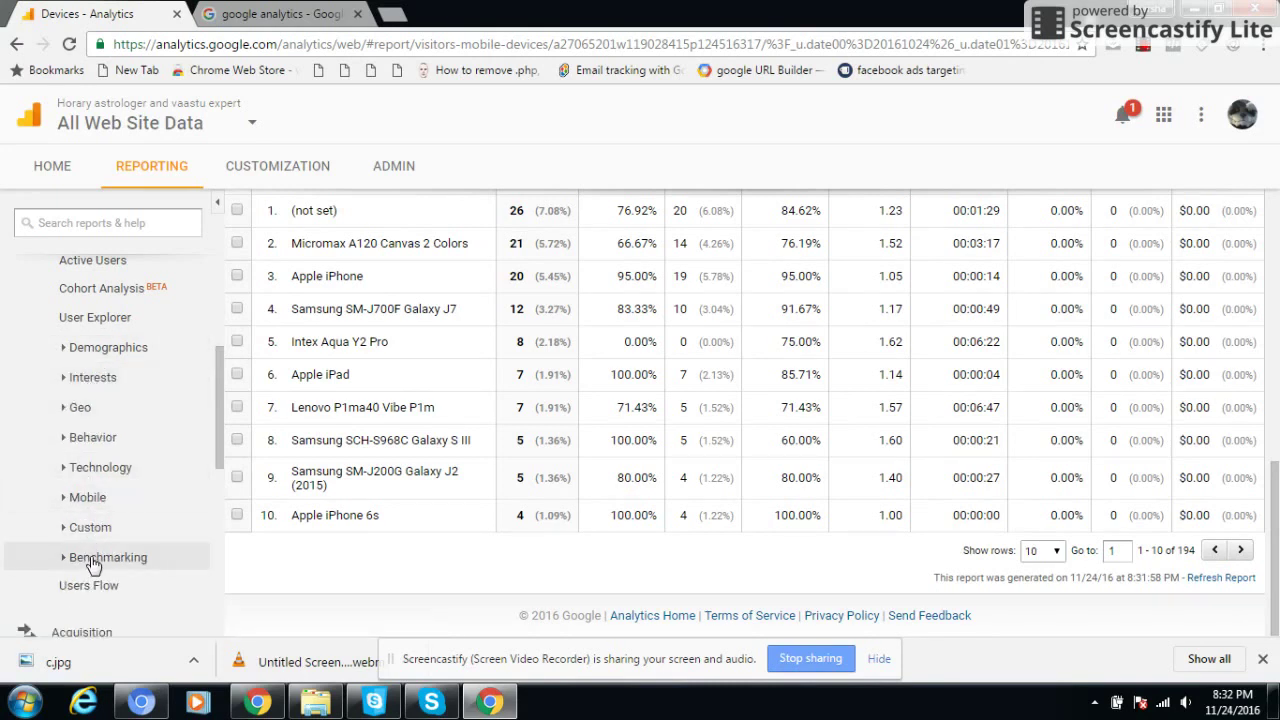
scroll(88, 560, down, 3)
scroll(88, 570, down, 3)
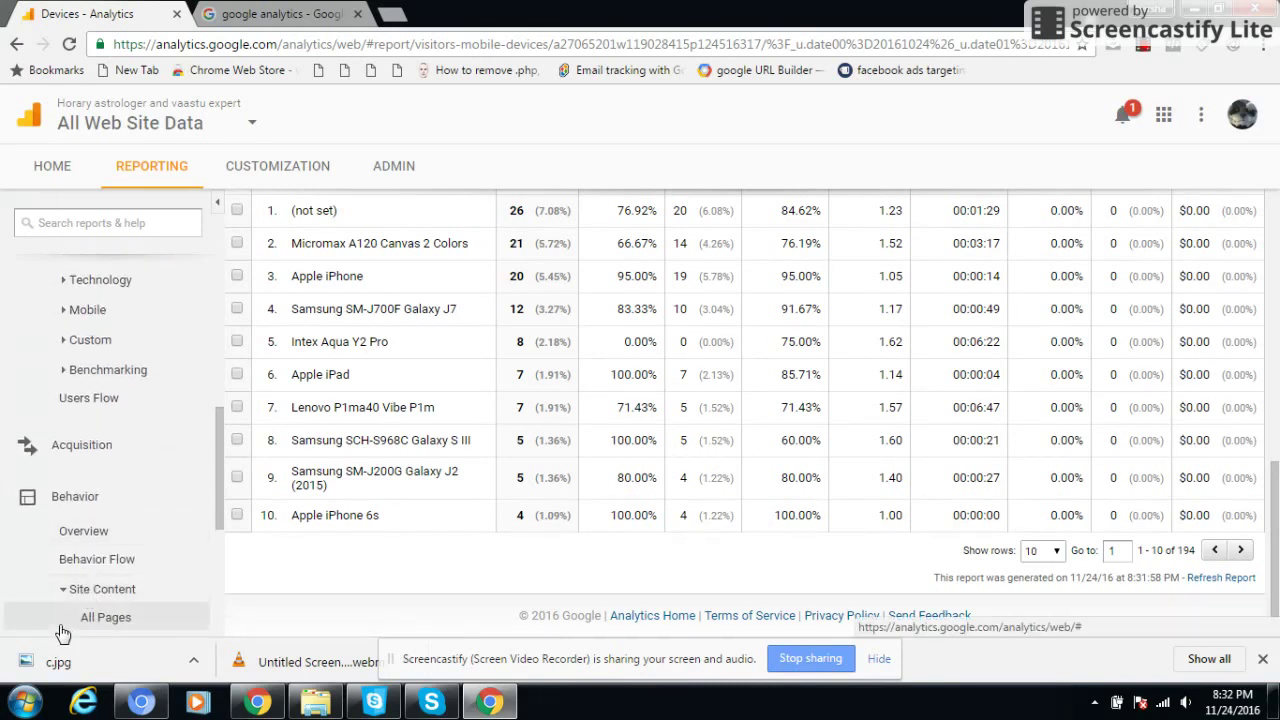
click(58, 405)
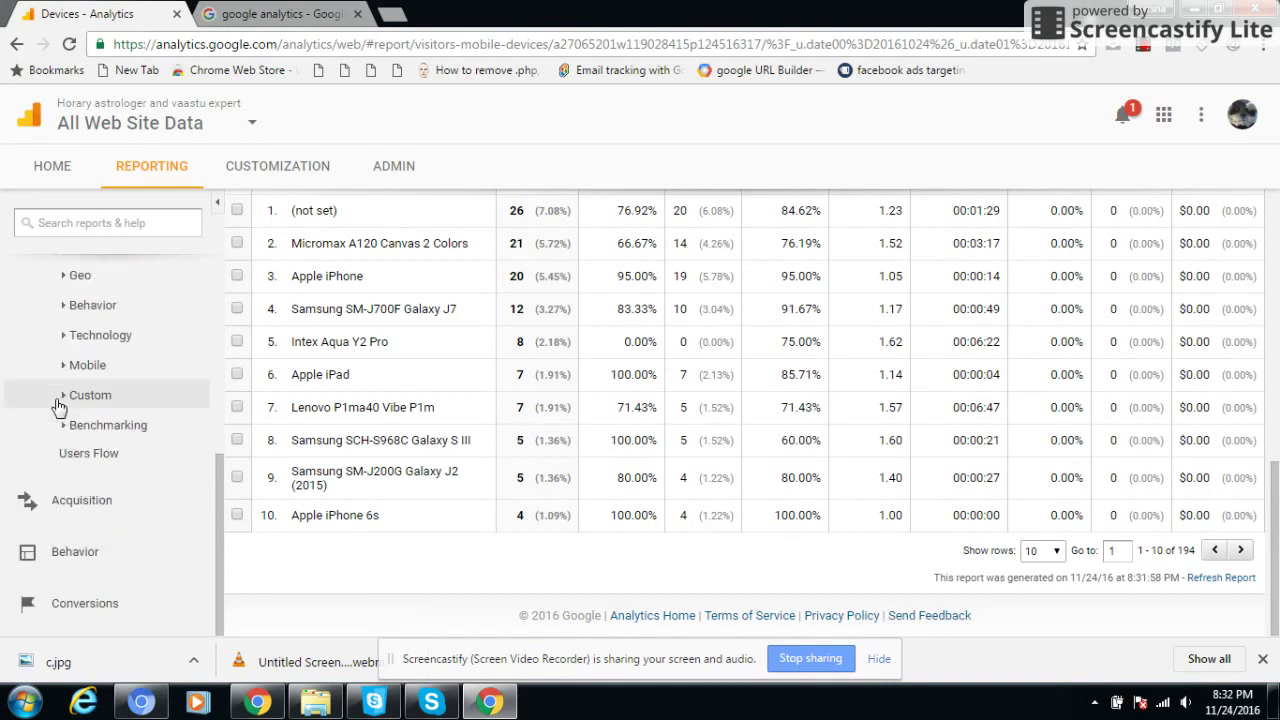
Step: Open the All Pages report under Behavior's Site Content and examine the pageviews of each page listed
click(66, 551)
scroll(104, 527, down, 4)
double_click(112, 457)
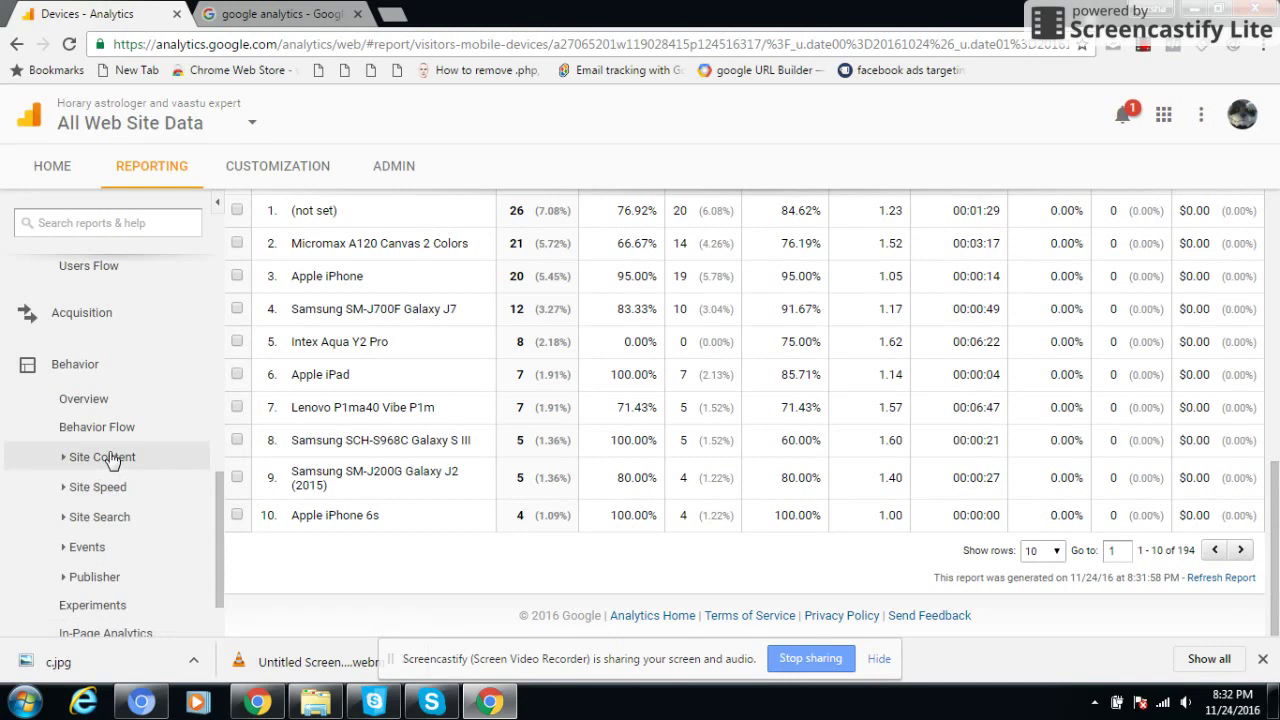
click(104, 488)
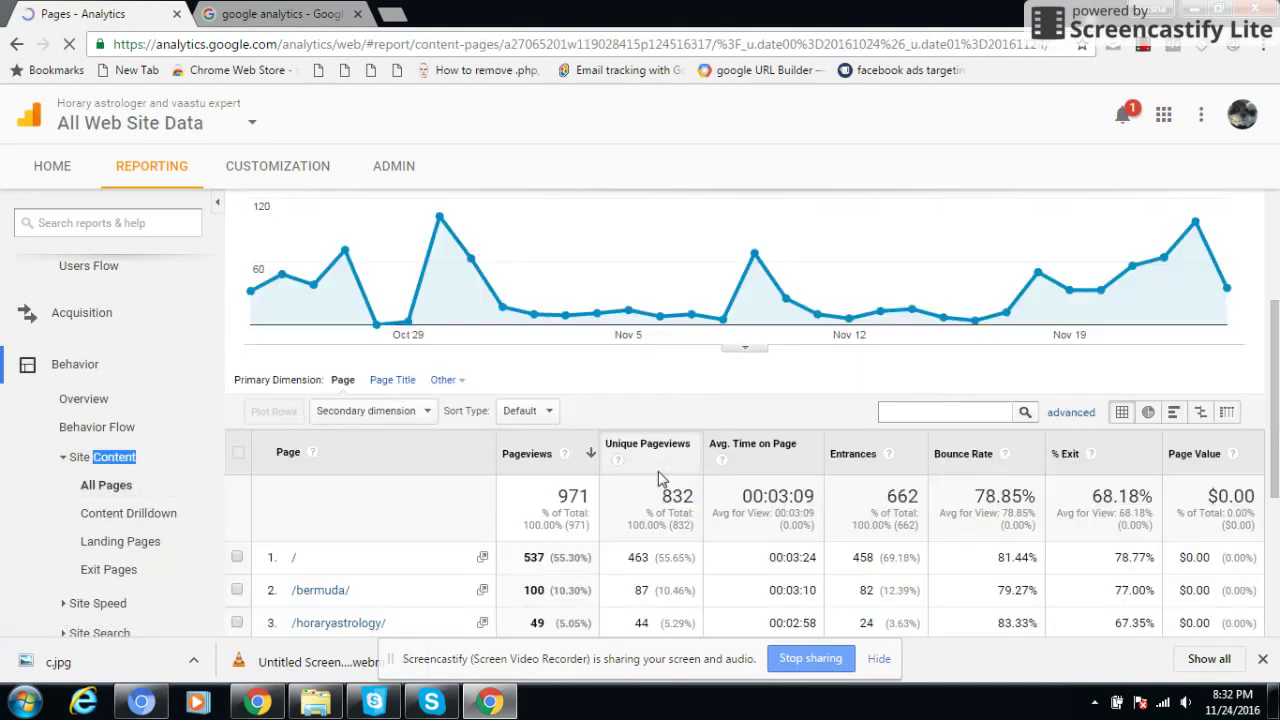
scroll(658, 471, down, 2)
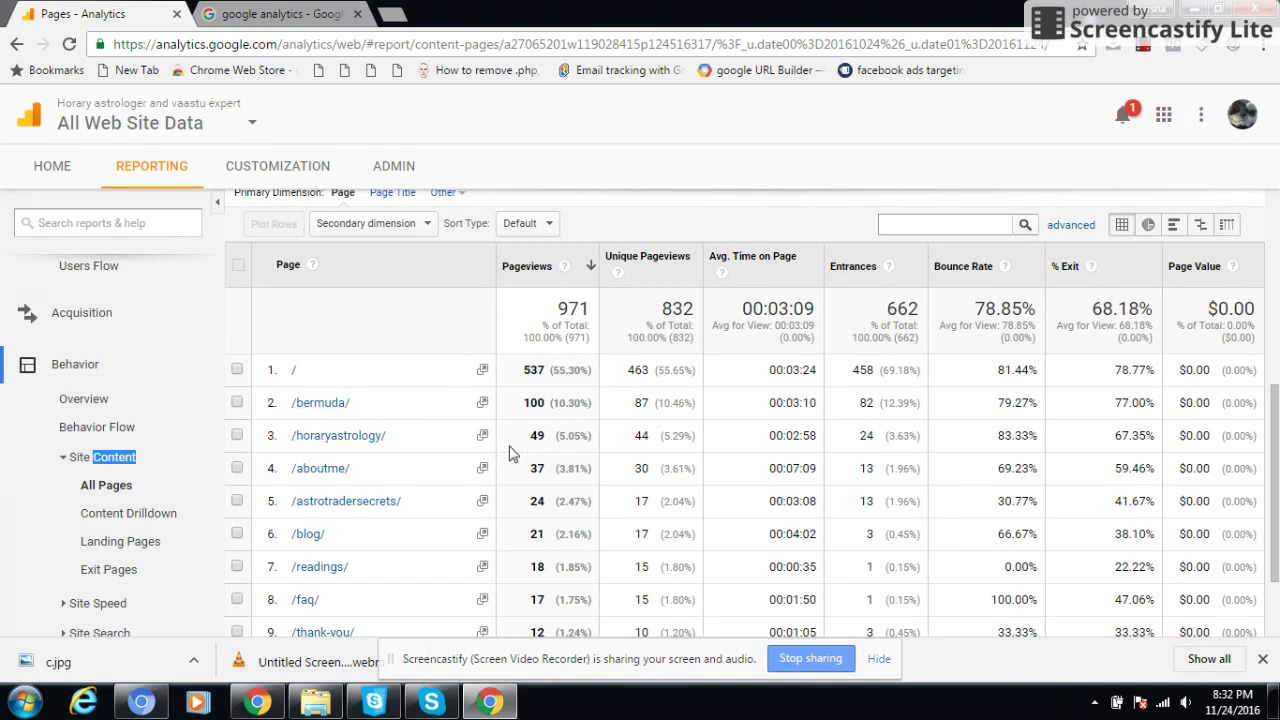
scroll(389, 473, down, 1)
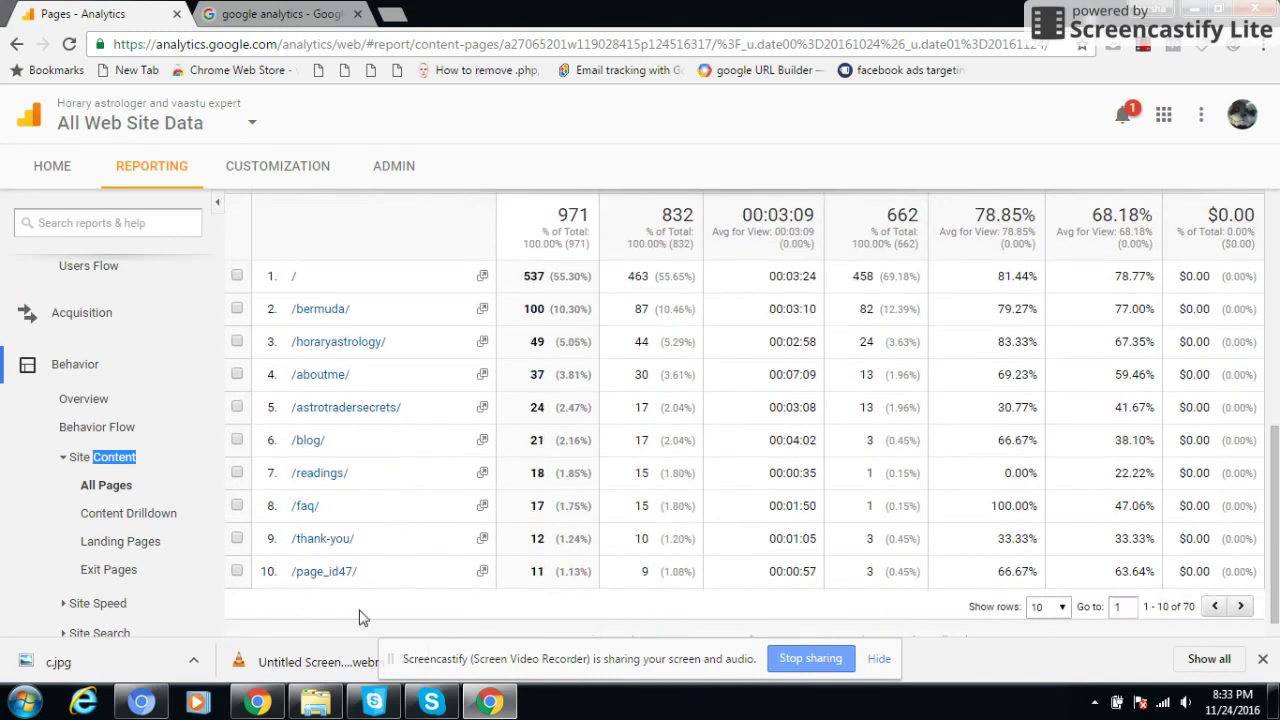